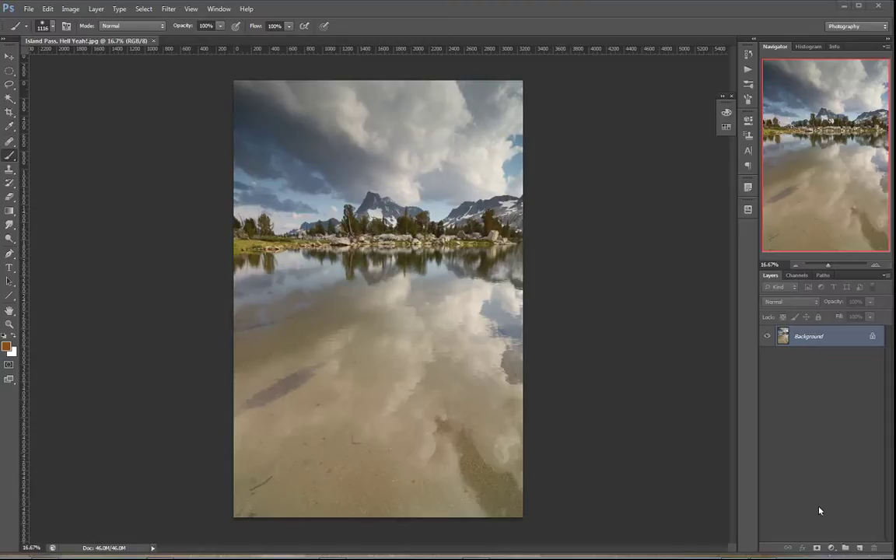
# - Add a Curves adjustment layer with an S-curve that lifts the highlights and deepens the shadows
pyautogui.click(831, 549)
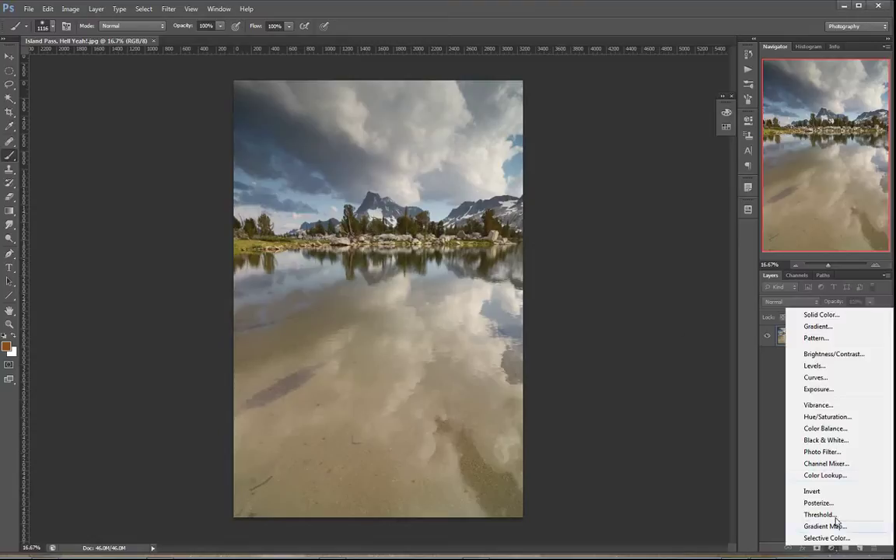
pyautogui.click(831, 378)
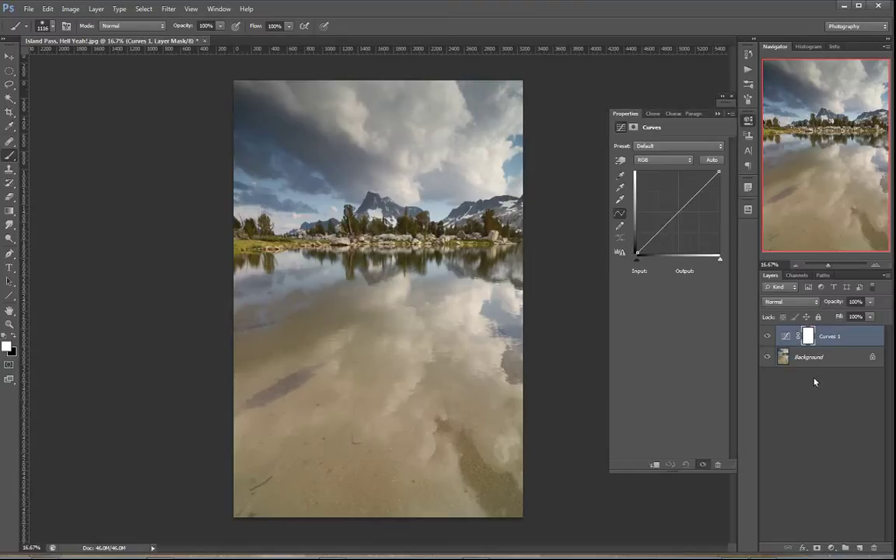
pyautogui.moveTo(697, 191); pyautogui.dragTo(699, 182)
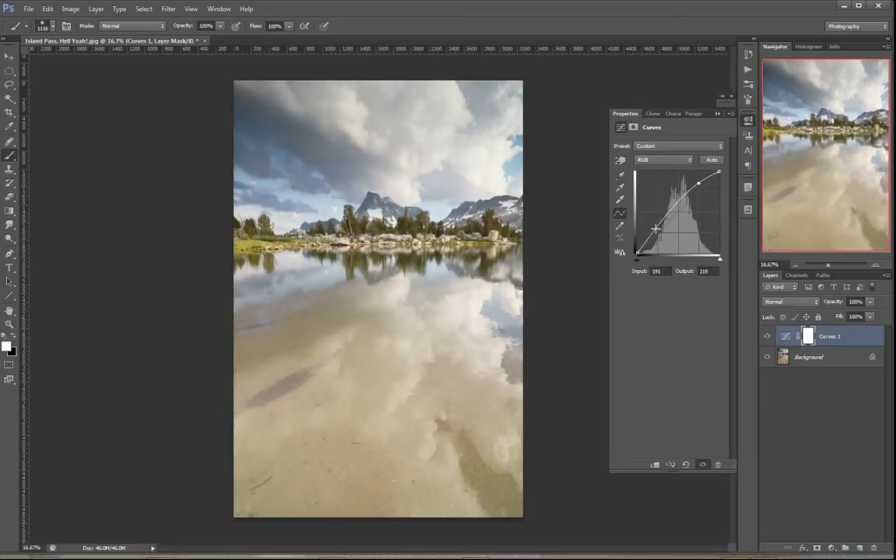
pyautogui.moveTo(656, 232); pyautogui.dragTo(657, 242)
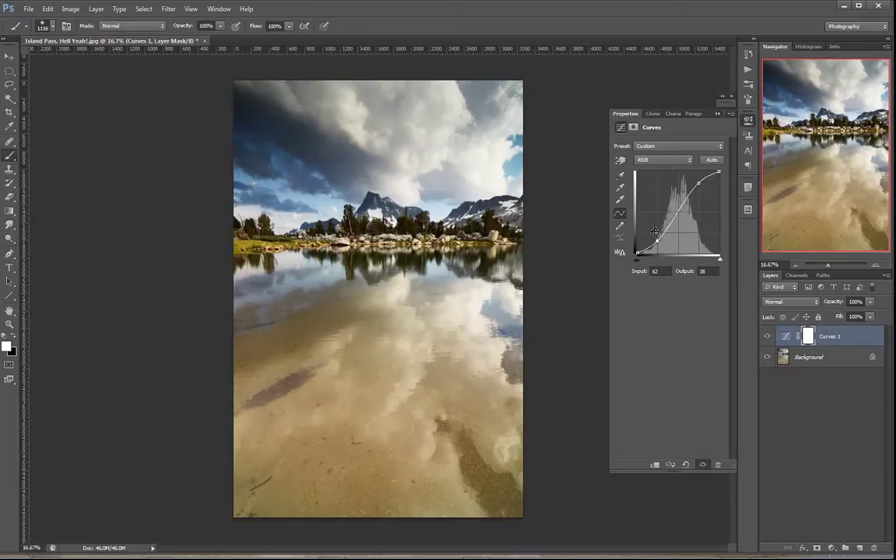
pyautogui.moveTo(699, 182); pyautogui.dragTo(698, 186)
pyautogui.moveTo(658, 239); pyautogui.dragTo(658, 242)
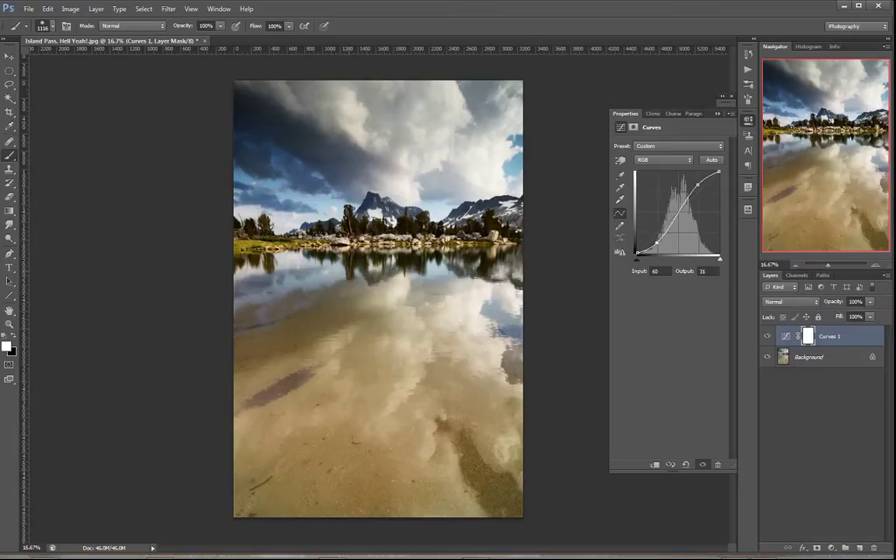
pyautogui.press('v')
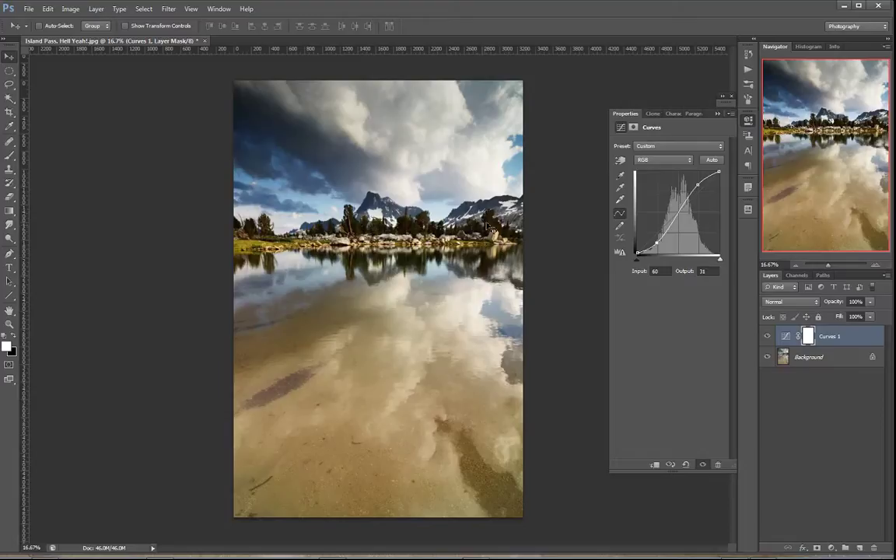
# - Apply Image into the Curves 1 mask with merged RGB, Multiply blending at 100%
pyautogui.click(67, 11)
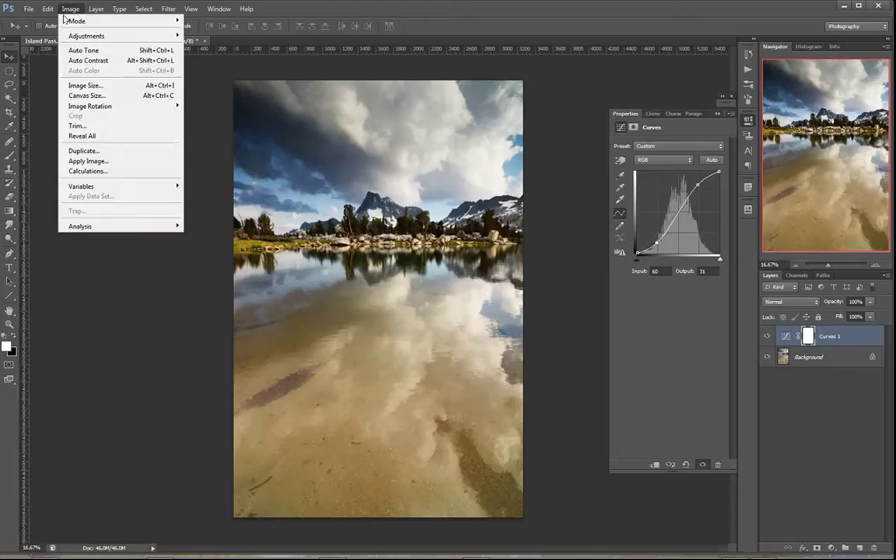
pyautogui.click(116, 162)
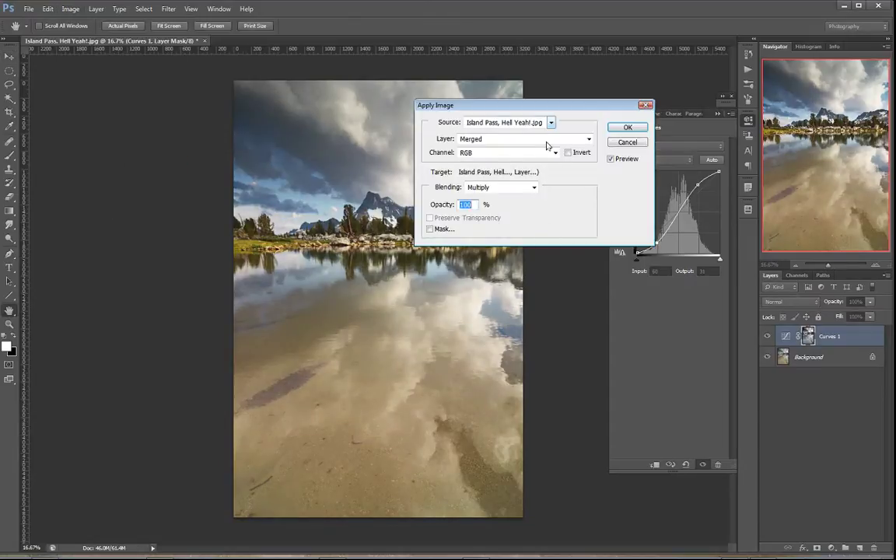
pyautogui.click(627, 129)
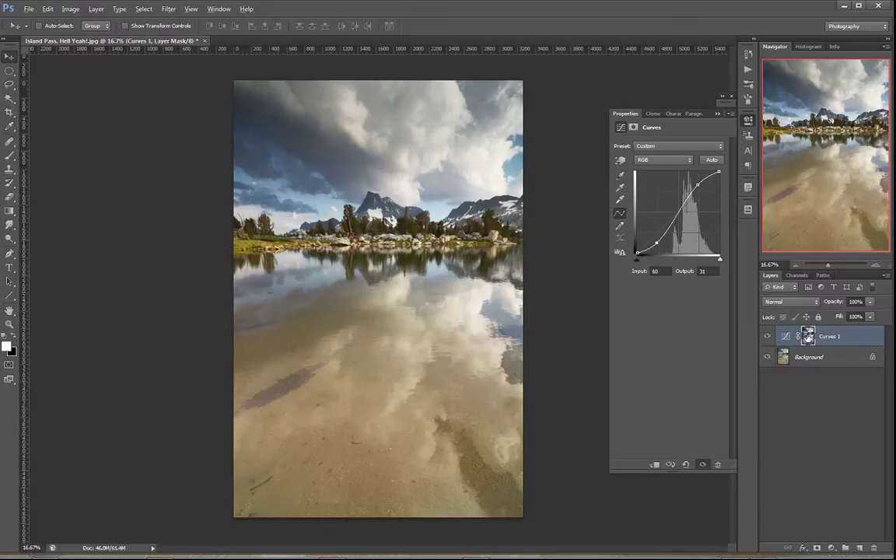
pyautogui.press('alt')
pyautogui.press('alt')
# - Show the Curves 1 mask alone and zoom in on the lake reflections and mountains
pyautogui.keyDown('alt'); pyautogui.click(809, 336); pyautogui.keyUp('alt')
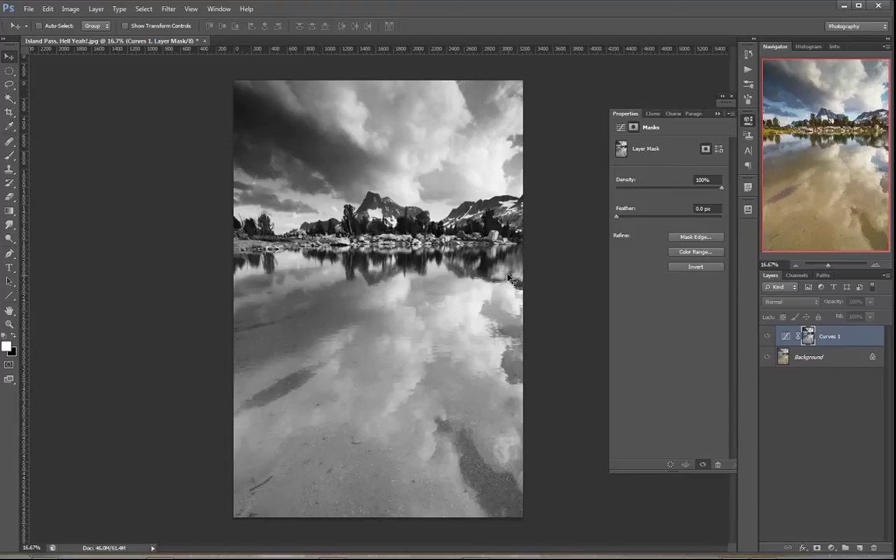
pyautogui.click(877, 267)
pyautogui.click(877, 267)
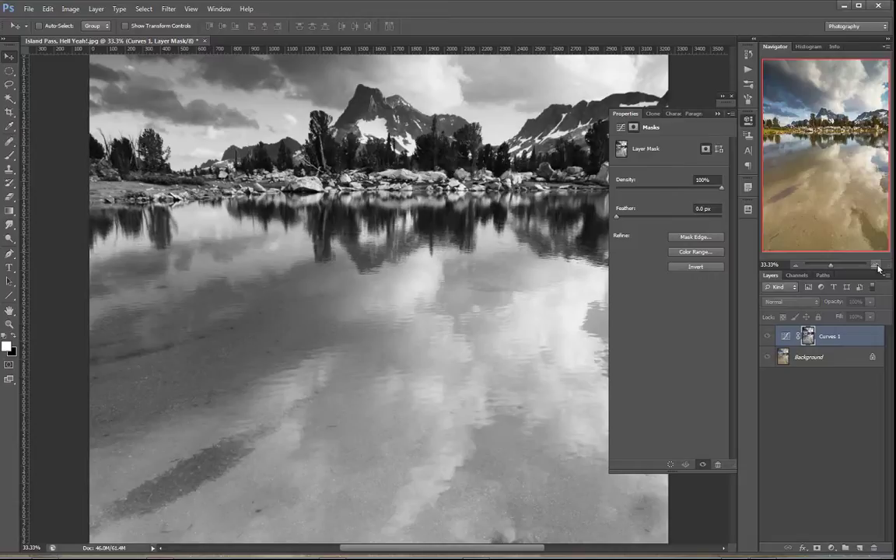
pyautogui.click(877, 266)
pyautogui.click(877, 267)
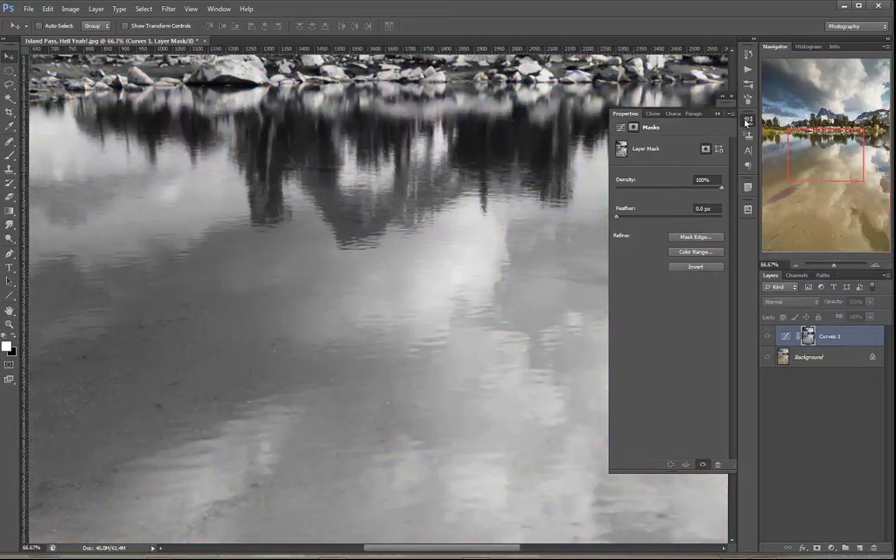
pyautogui.moveTo(819, 159); pyautogui.dragTo(818, 134)
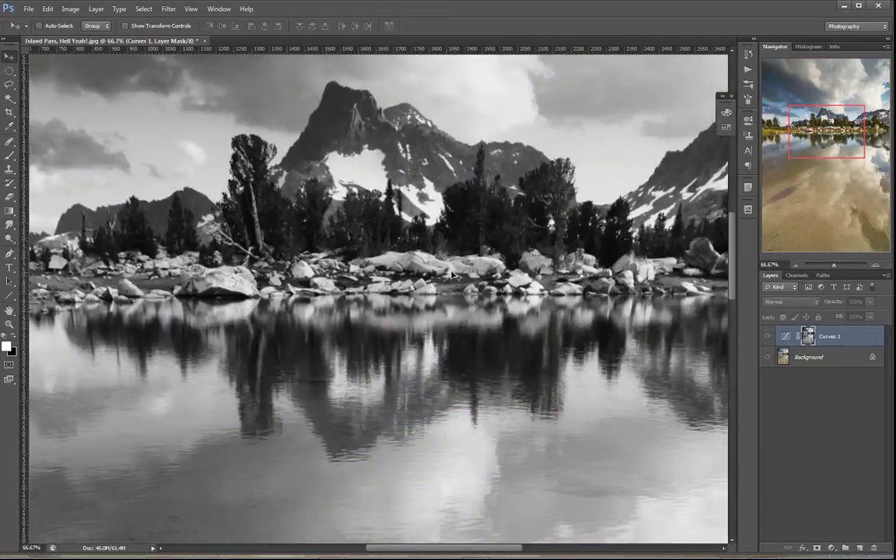
pyautogui.scroll(10, 577, 197)
pyautogui.hscroll(10, 577, 197)
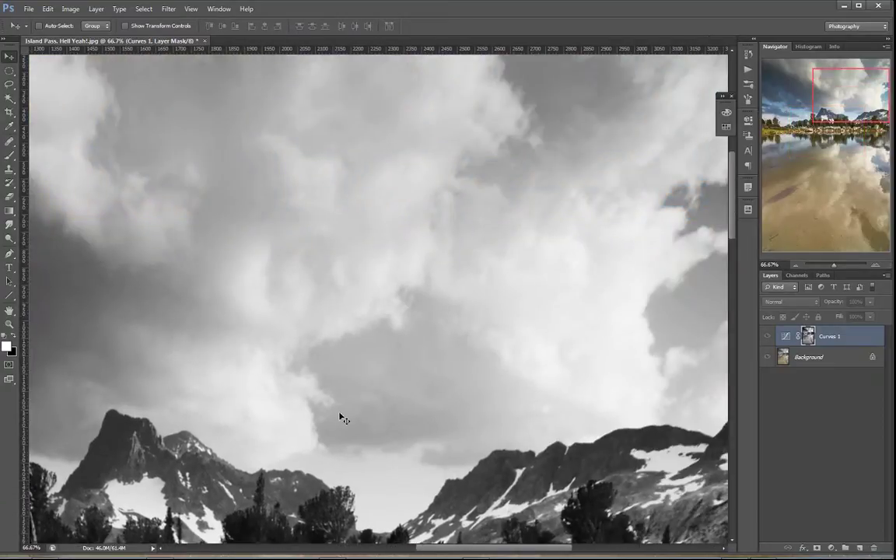
# - Zoom the mask view back out to 16.67% to see the whole image
pyautogui.click(795, 264)
pyautogui.click(797, 266)
pyautogui.click(797, 265)
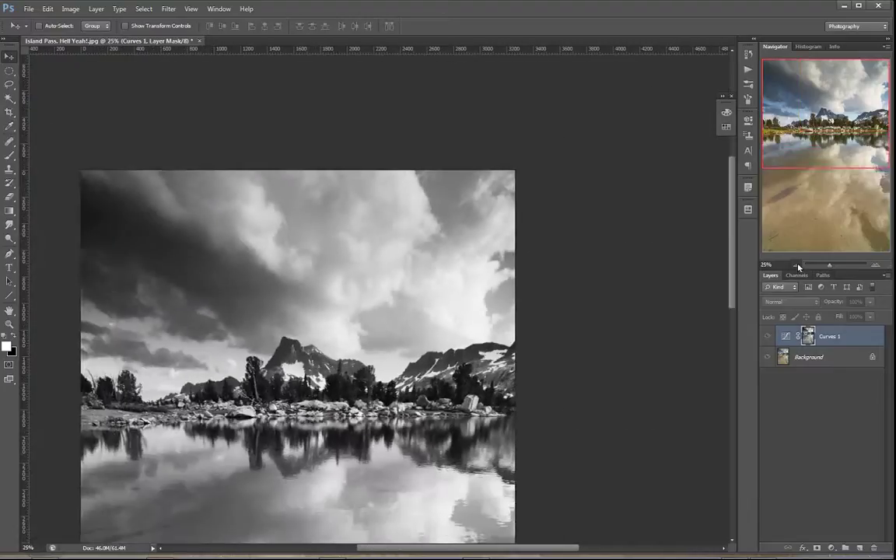
pyautogui.click(797, 265)
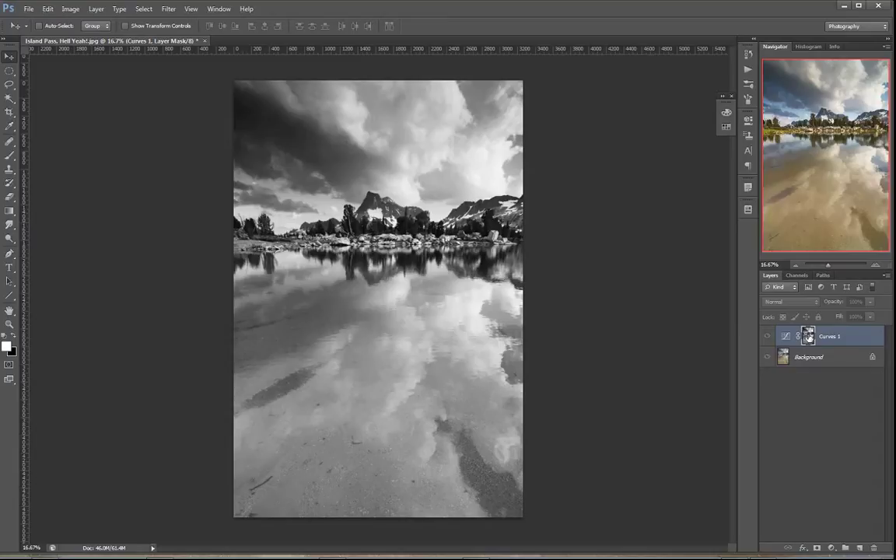
# - Return to the colour image and compare History before and after the Apply Image step
pyautogui.keyDown('alt'); pyautogui.click(809, 336); pyautogui.keyUp('alt')
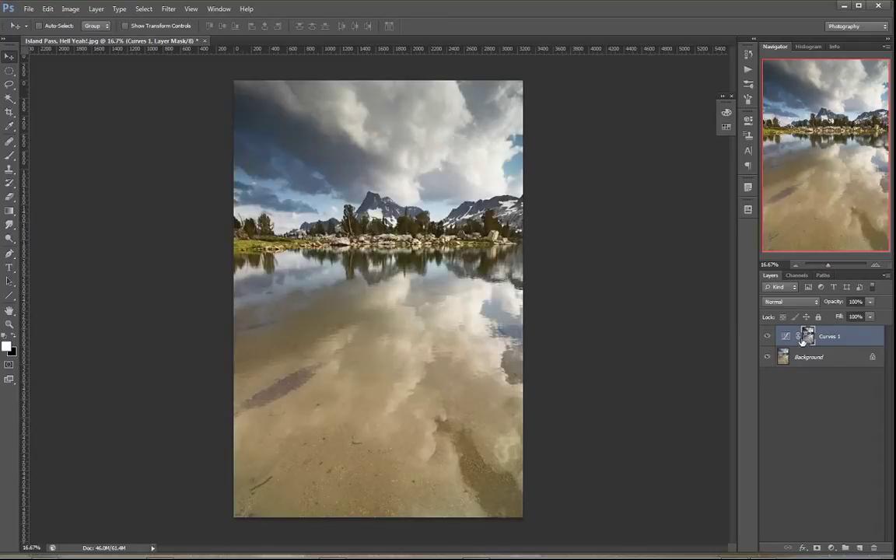
pyautogui.click(725, 112)
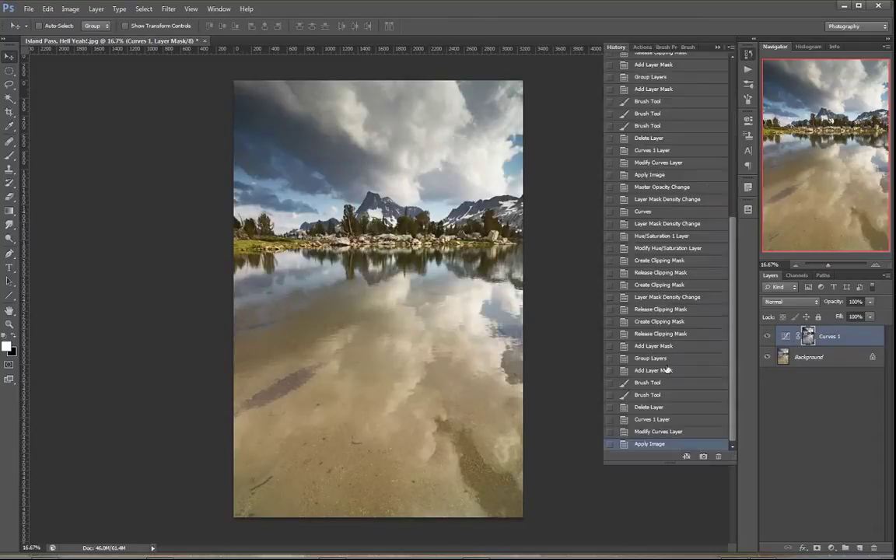
pyautogui.click(679, 433)
pyautogui.click(680, 444)
pyautogui.click(679, 432)
pyautogui.click(679, 447)
pyautogui.click(746, 55)
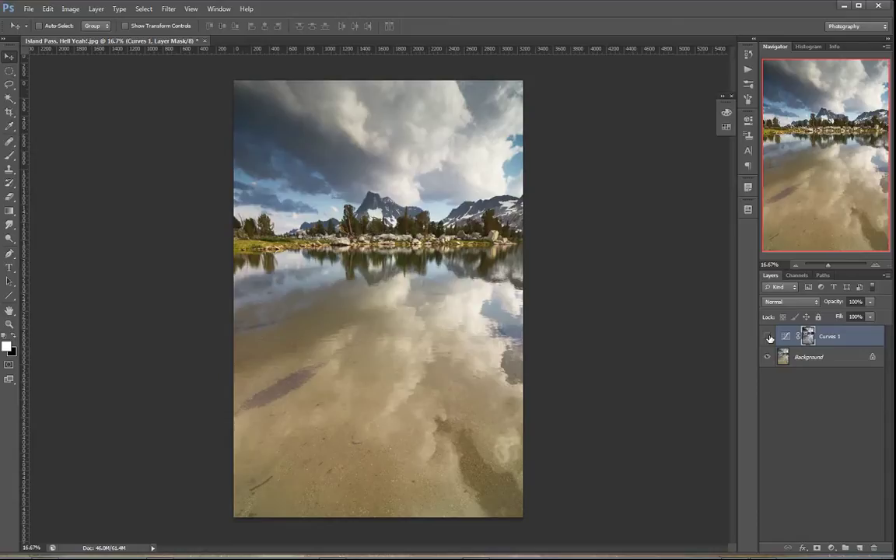
# - Toggle Curves 1 visibility on and off to compare, leaving it visible
pyautogui.click(768, 337)
pyautogui.click(769, 336)
pyautogui.click(769, 337)
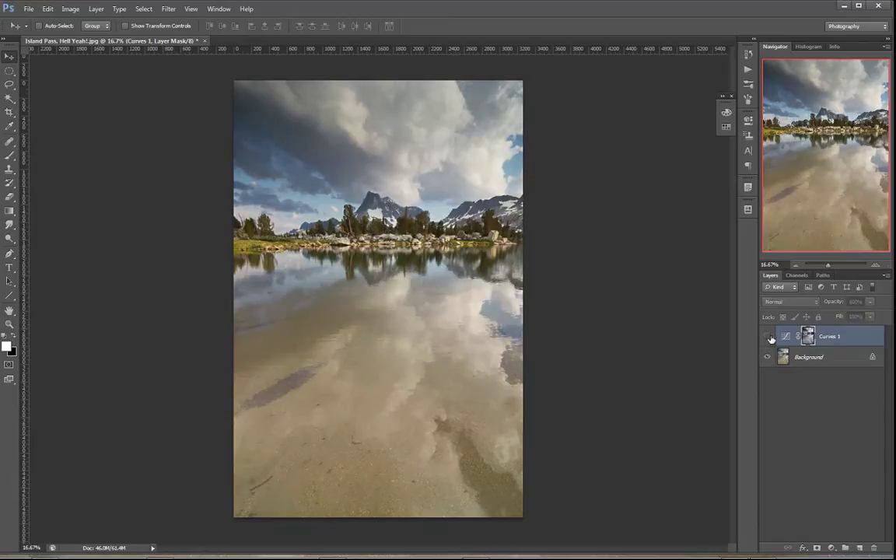
pyautogui.click(768, 337)
pyautogui.click(769, 336)
pyautogui.click(768, 337)
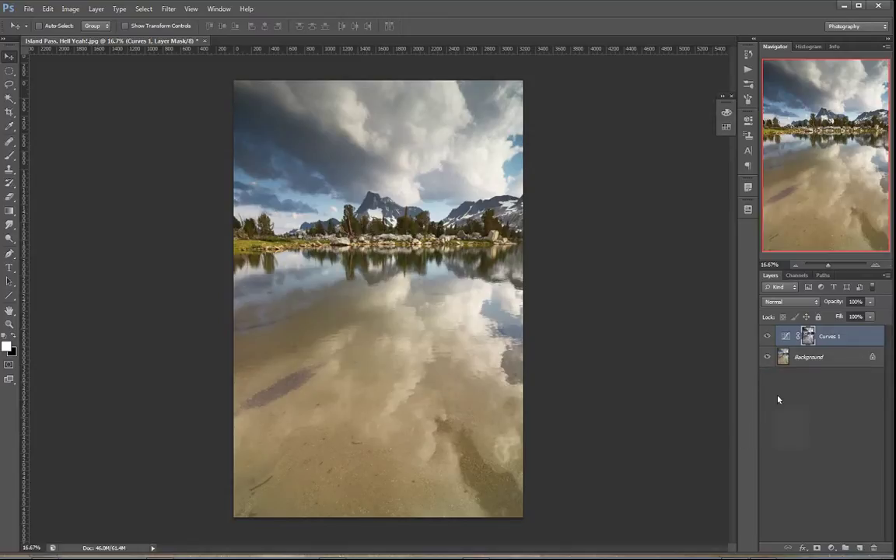
# - Disable and re-enable the Curves 1 mask repeatedly, ending with the mask enabled
pyautogui.keyDown('shift'); pyautogui.click(809, 336); pyautogui.keyUp('shift')
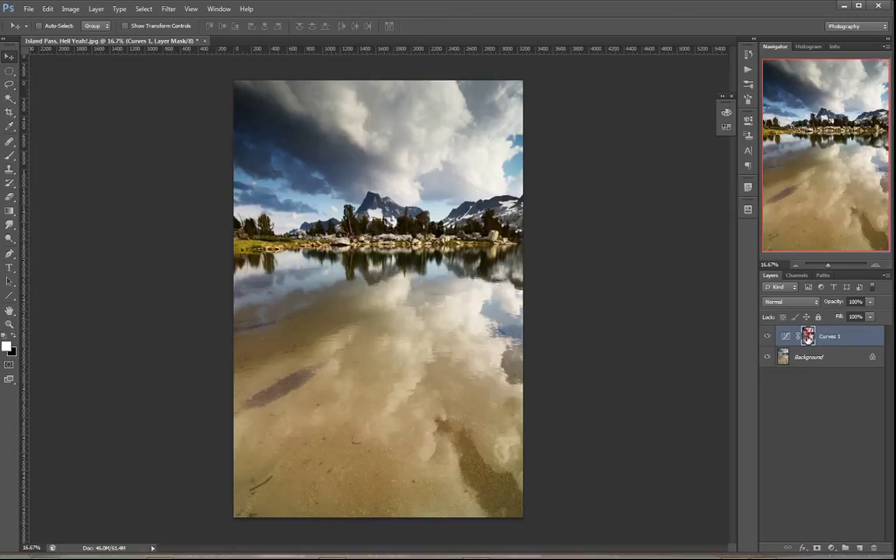
pyautogui.keyDown('shift'); pyautogui.click(808, 336); pyautogui.keyUp('shift')
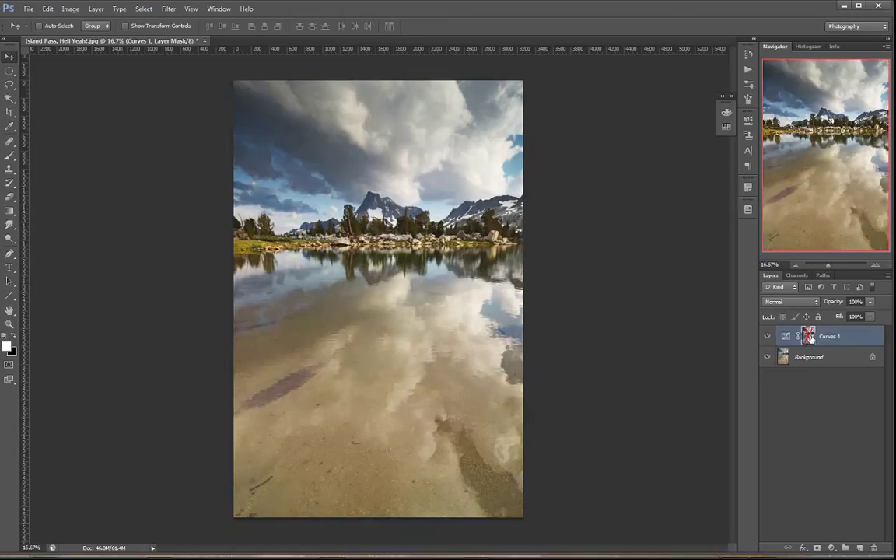
pyautogui.keyDown('shift'); pyautogui.click(808, 336); pyautogui.keyUp('shift')
pyautogui.keyDown('shift'); pyautogui.click(809, 336); pyautogui.keyUp('shift')
pyautogui.keyDown('shift'); pyautogui.click(808, 336); pyautogui.keyUp('shift')
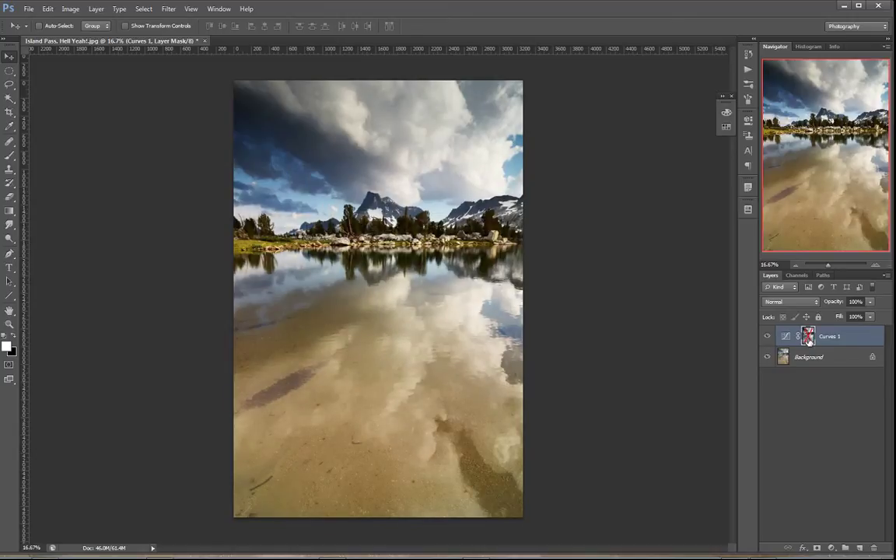
pyautogui.keyDown('shift'); pyautogui.click(808, 336); pyautogui.keyUp('shift')
pyautogui.keyDown('shift'); pyautogui.click(808, 336); pyautogui.keyUp('shift')
pyautogui.keyDown('shift'); pyautogui.click(808, 336); pyautogui.keyUp('shift')
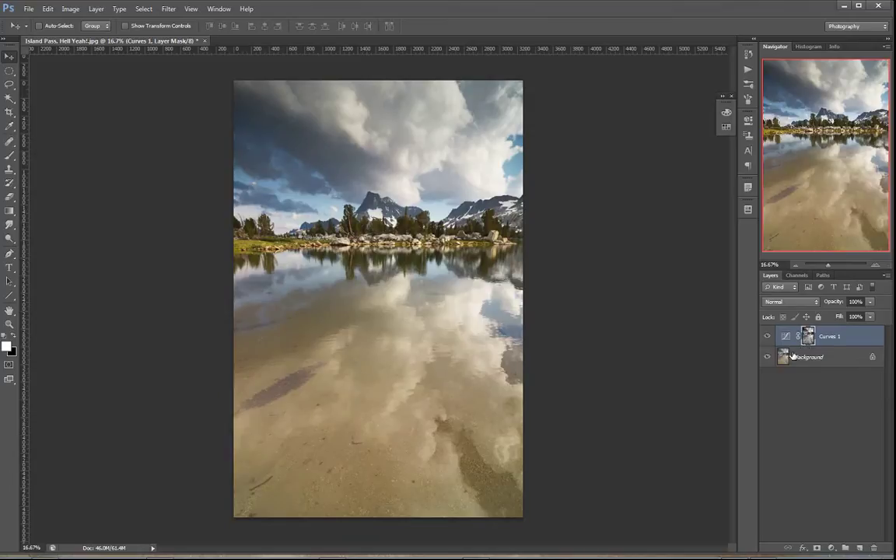
# - Scrub Curves 1 opacity down and back to 100%, then bring up its mask properties
pyautogui.click(855, 302)
pyautogui.moveTo(804, 305)
pyautogui.mouseDown()
pyautogui.moveTo(781, 305)
pyautogui.moveTo(813, 304)
pyautogui.mouseUp()
pyautogui.doubleClick(807, 336)
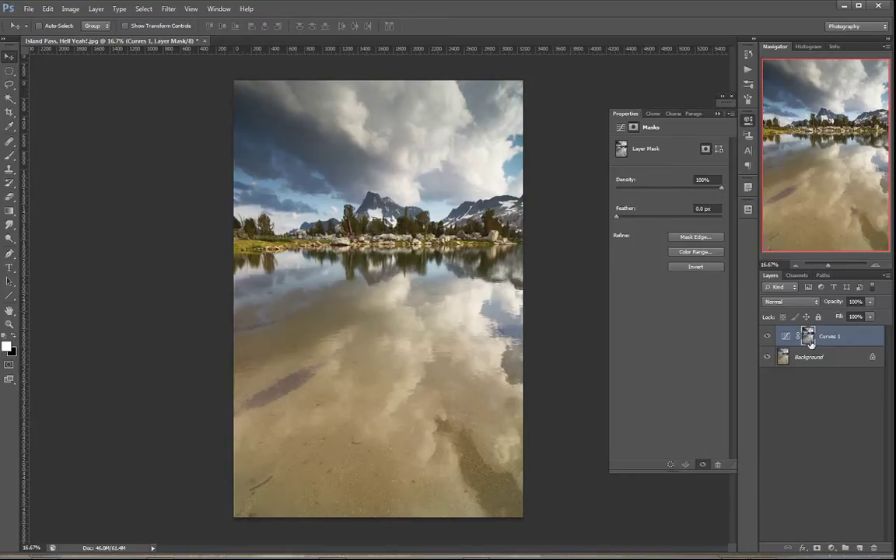
# - Preview the Curves 1 mask at 73% density, then enter a Density of 100%
pyautogui.keyDown('alt'); pyautogui.click(808, 336); pyautogui.keyUp('alt')
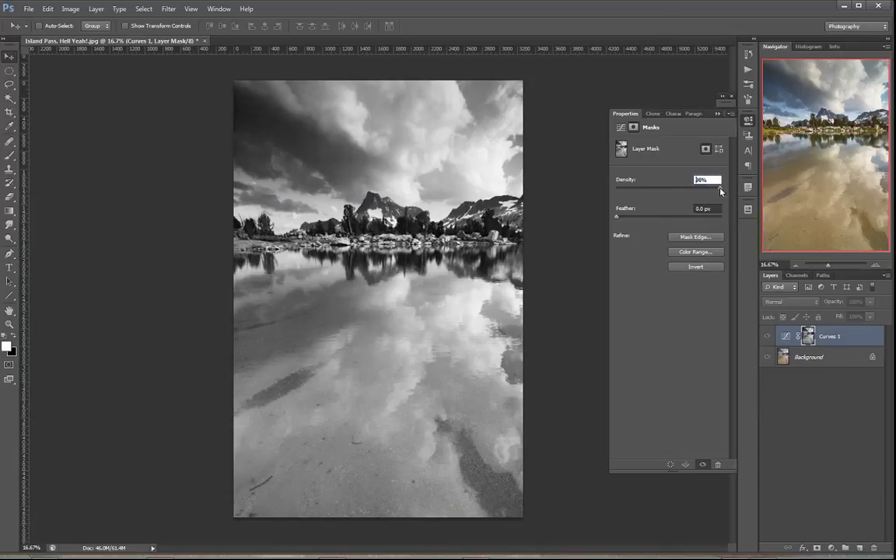
pyautogui.moveTo(722, 192); pyautogui.dragTo(617, 193)
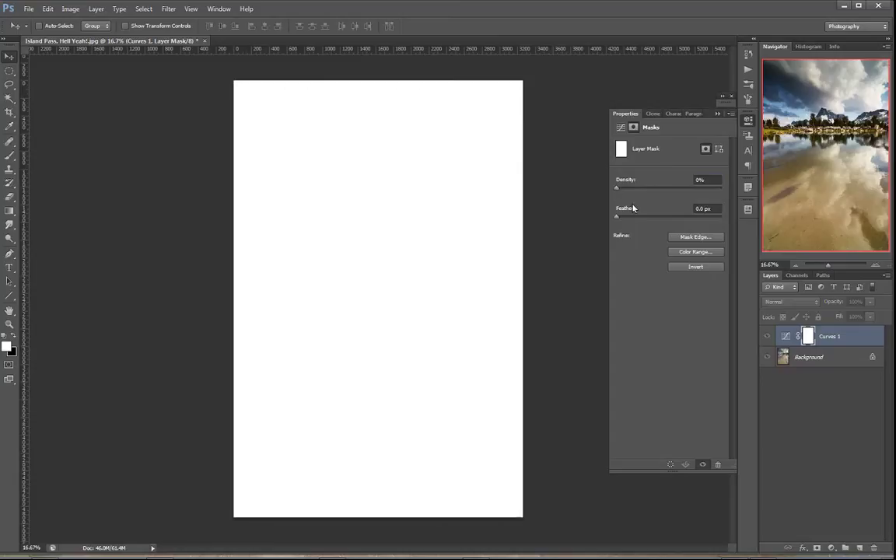
pyautogui.keyDown('alt'); pyautogui.click(808, 336); pyautogui.keyUp('alt')
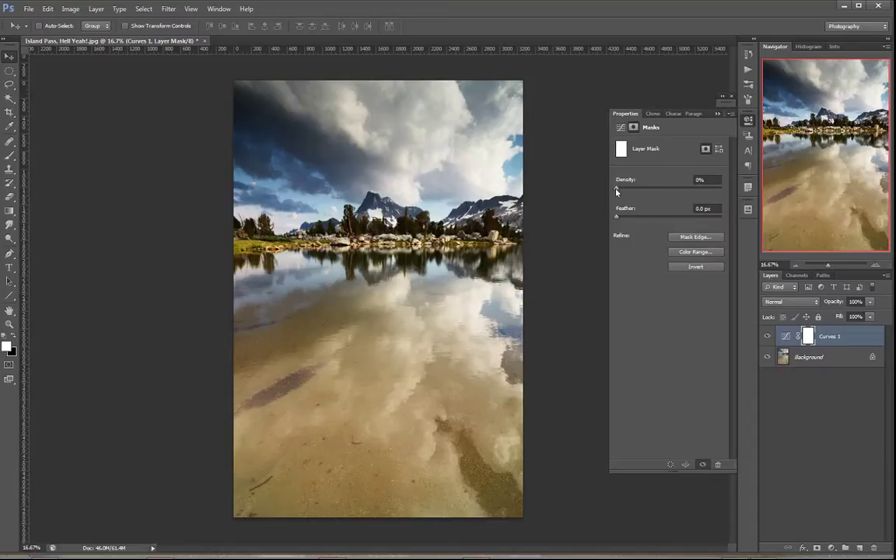
pyautogui.click(701, 180)
pyautogui.write('100')
pyautogui.press('Return')
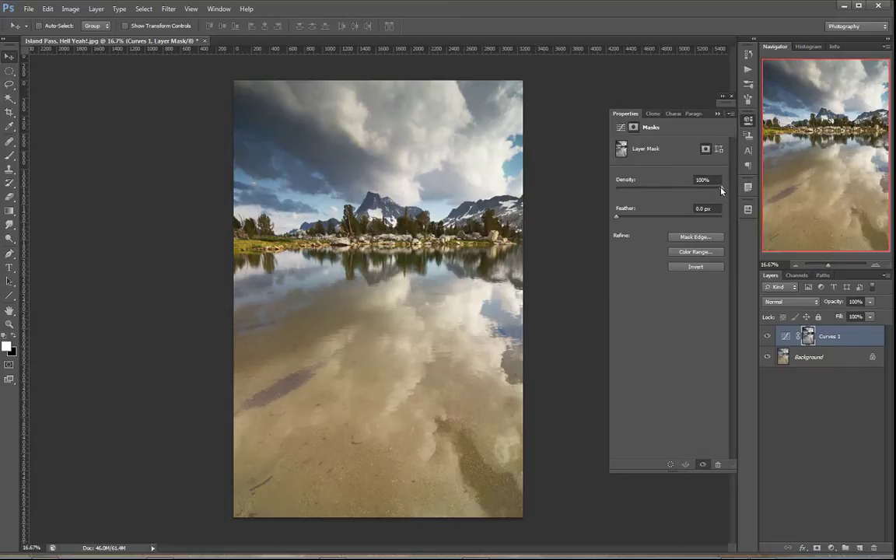
# - Try 81% mask density, then drag the Density slider back to 100%
pyautogui.moveTo(722, 190); pyautogui.dragTo(704, 196)
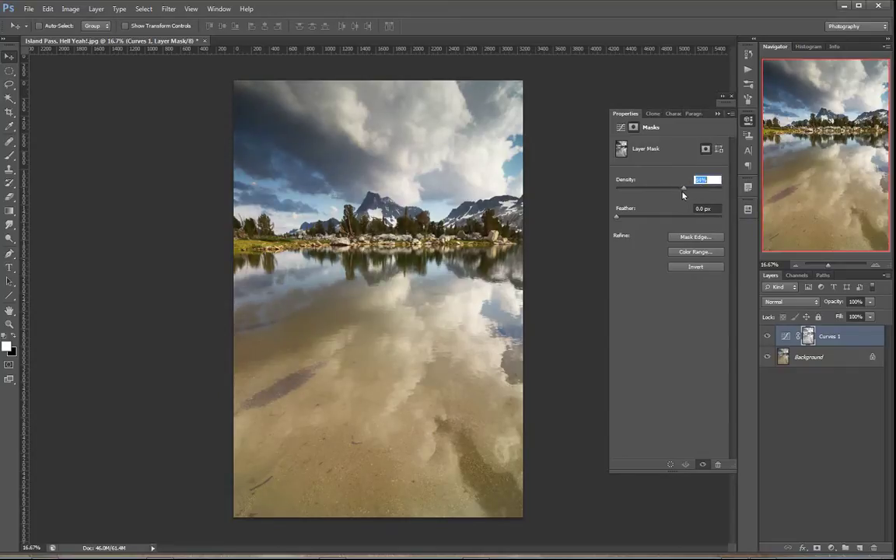
pyautogui.keyDown('alt'); pyautogui.click(807, 338); pyautogui.keyUp('alt')
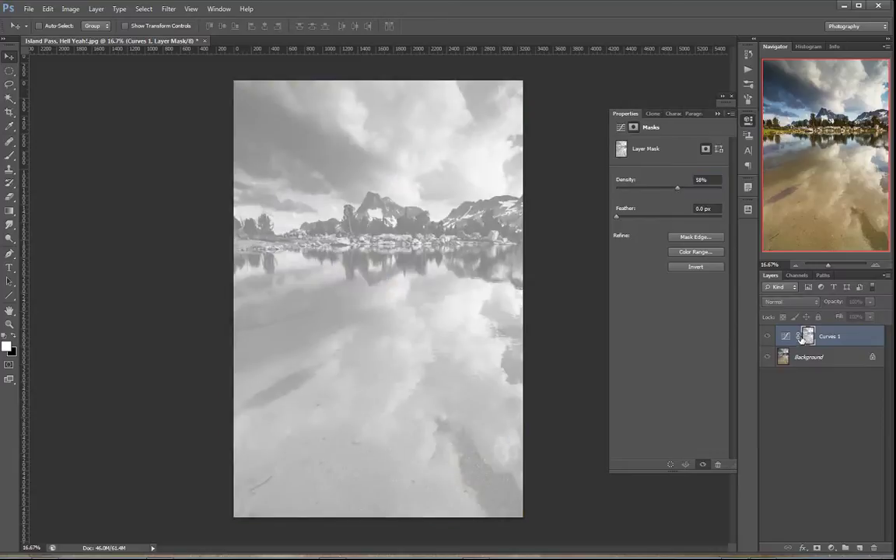
pyautogui.hotkey('alt', '\\')
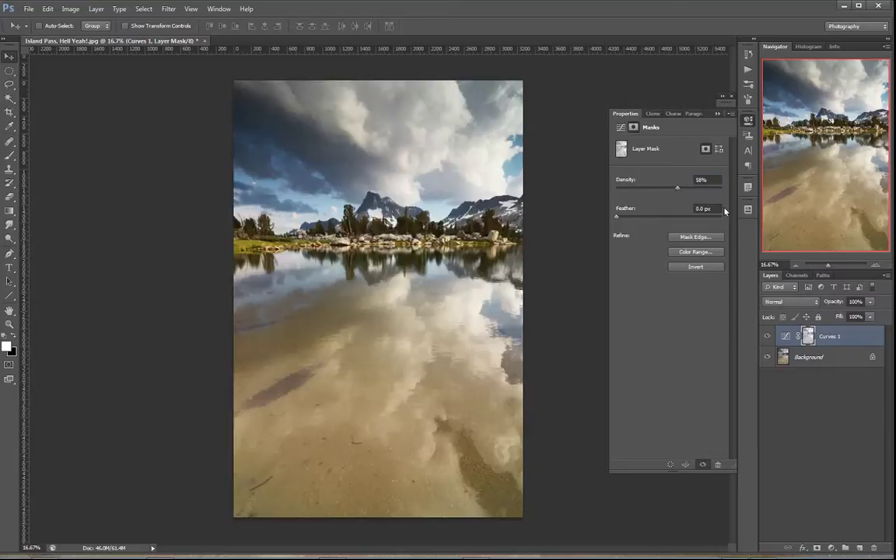
pyautogui.moveTo(677, 191)
pyautogui.mouseDown()
pyautogui.moveTo(688, 193)
pyautogui.moveTo(676, 192)
pyautogui.mouseUp()
pyautogui.moveTo(676, 190); pyautogui.dragTo(832, 190)
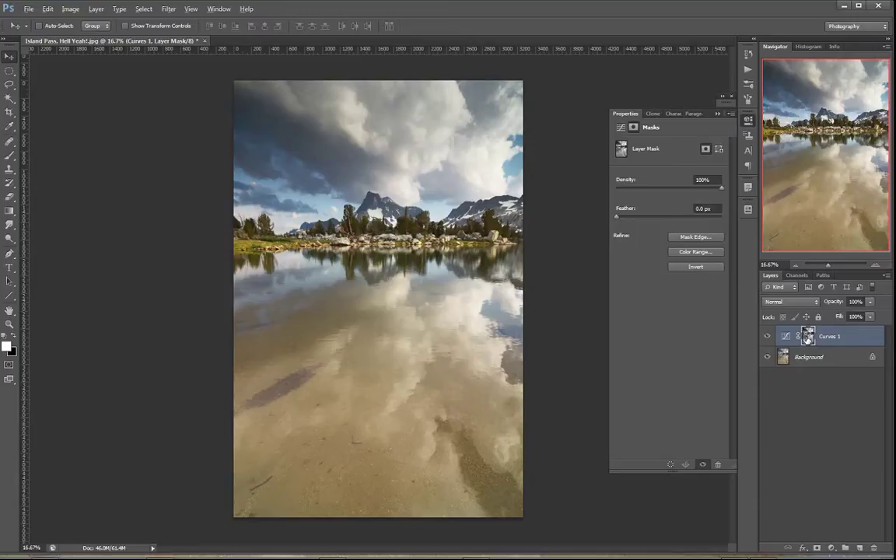
pyautogui.keyDown('alt'); pyautogui.click(807, 338); pyautogui.keyUp('alt')
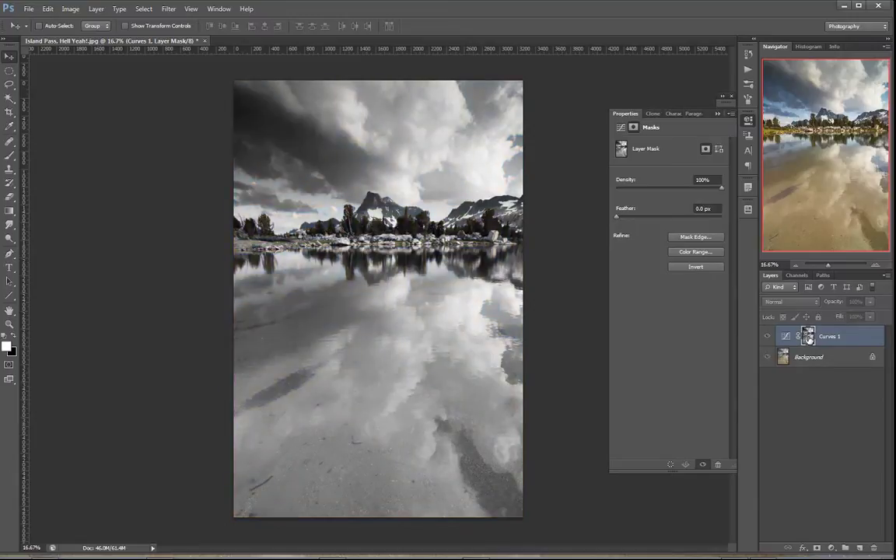
pyautogui.keyDown('alt'); pyautogui.click(807, 337); pyautogui.keyUp('alt')
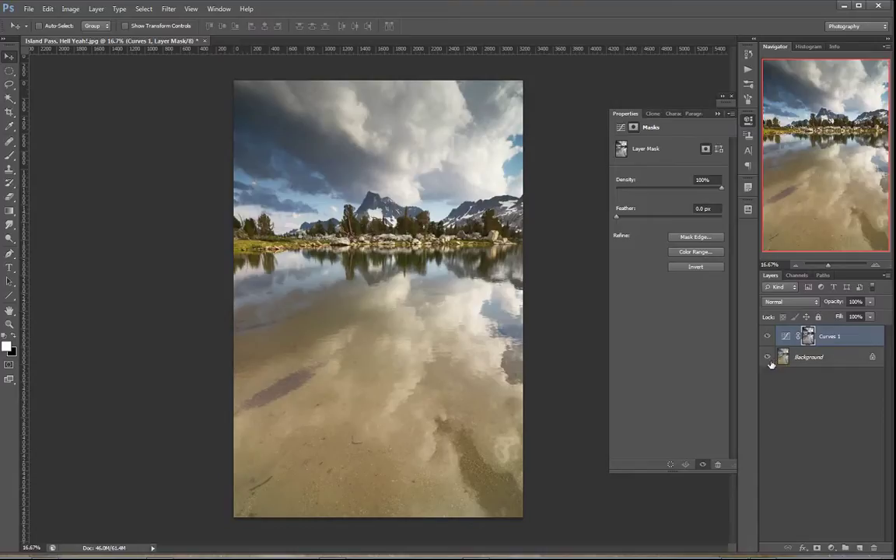
# - Cancel a first Curves attempt and display the Curves 1 mask on the canvas
pyautogui.hotkey('ctrl', 'm')
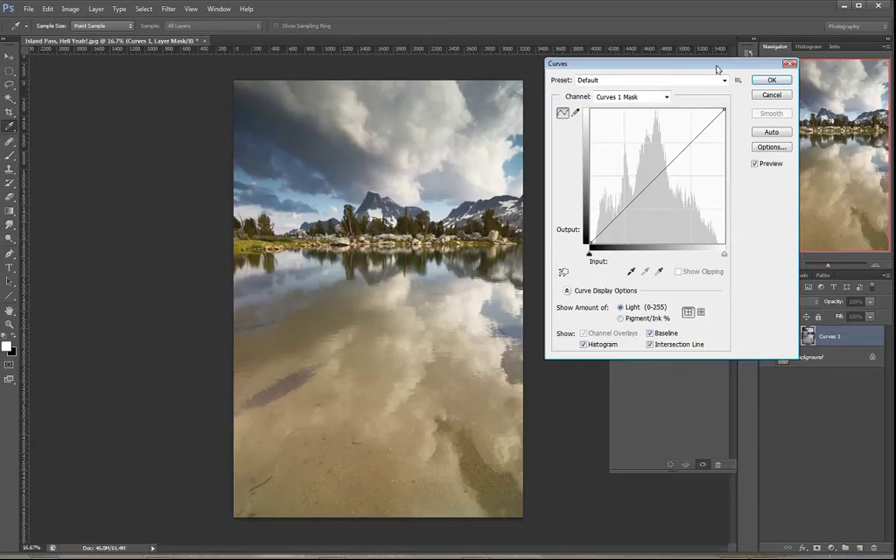
pyautogui.moveTo(717, 69); pyautogui.dragTo(724, 80)
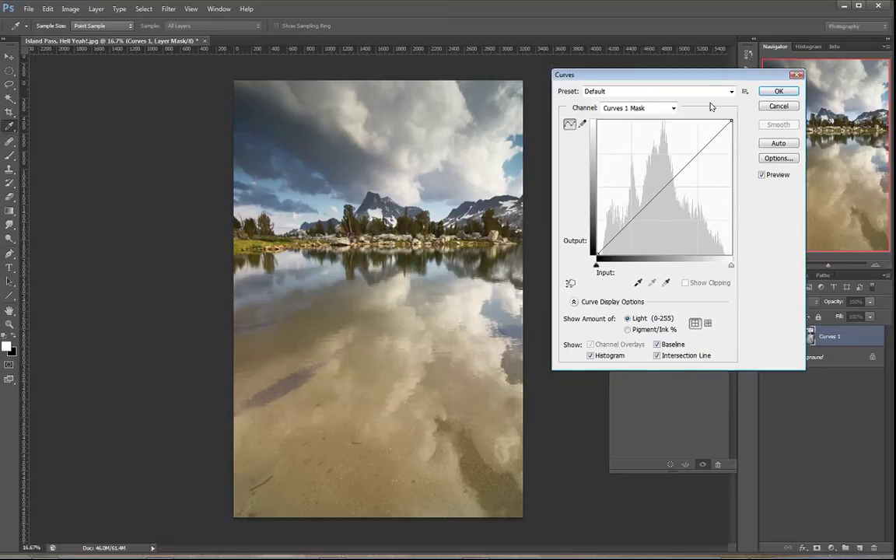
pyautogui.click(779, 106)
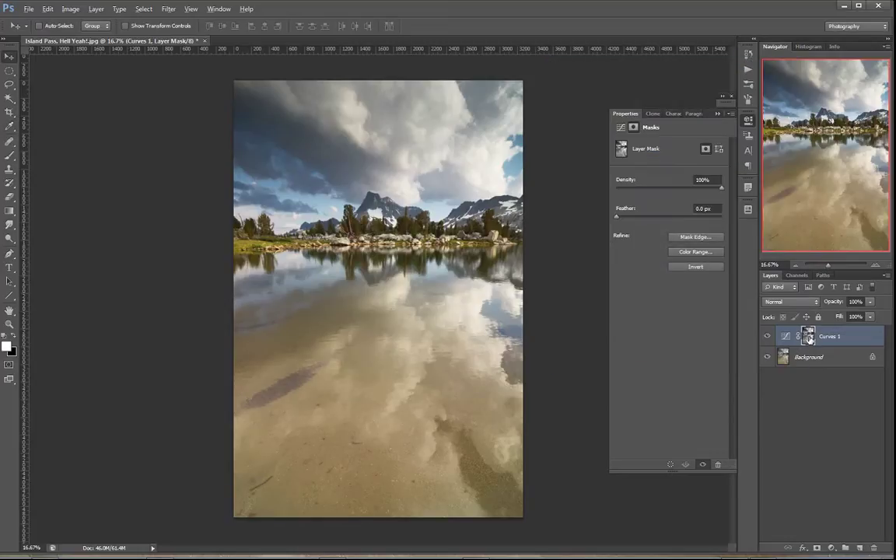
pyautogui.keyDown('alt'); pyautogui.click(809, 338); pyautogui.keyUp('alt')
# - Curve the mask with a shadow point near 80/13 and a highlight point at 156/253
pyautogui.hotkey('ctrl', 'm')
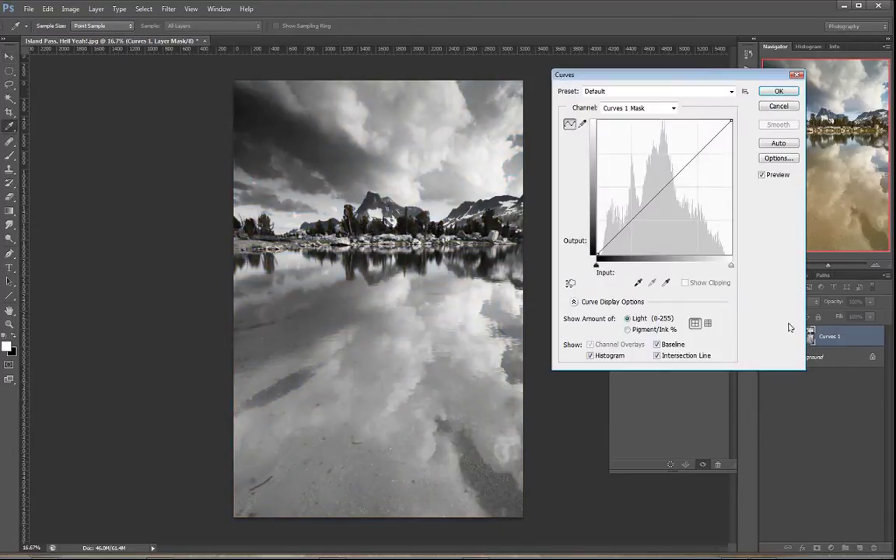
pyautogui.click(698, 154)
pyautogui.moveTo(698, 154); pyautogui.dragTo(697, 126)
pyautogui.click(625, 232)
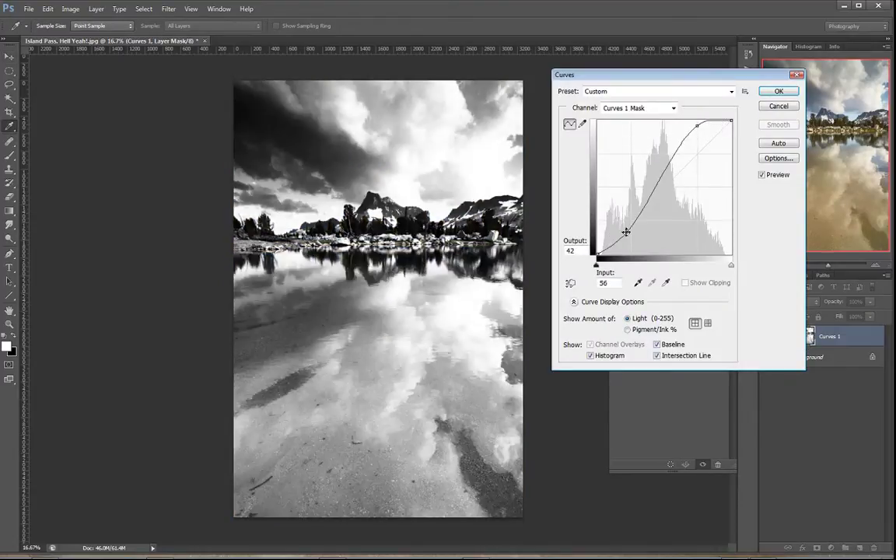
pyautogui.moveTo(626, 231); pyautogui.dragTo(633, 239)
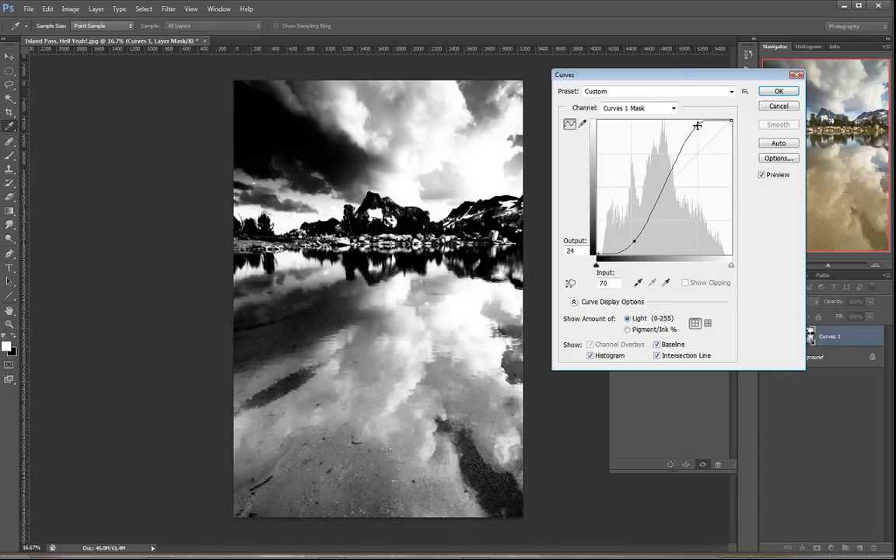
pyautogui.moveTo(697, 126); pyautogui.dragTo(682, 124)
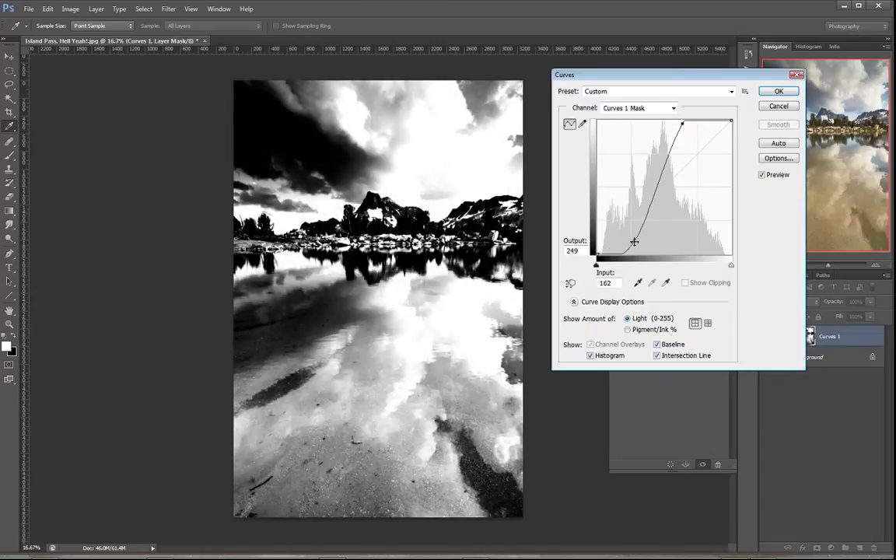
pyautogui.moveTo(634, 240); pyautogui.dragTo(643, 251)
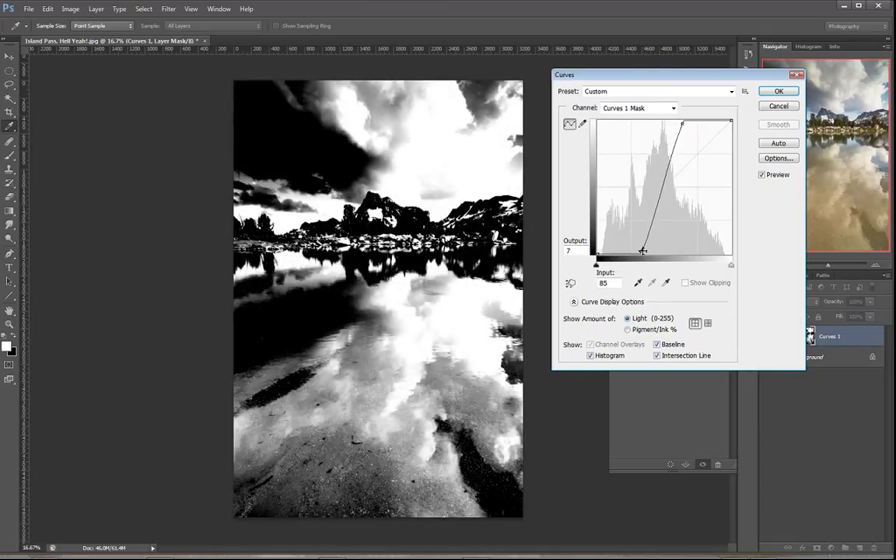
pyautogui.moveTo(681, 123); pyautogui.dragTo(679, 122)
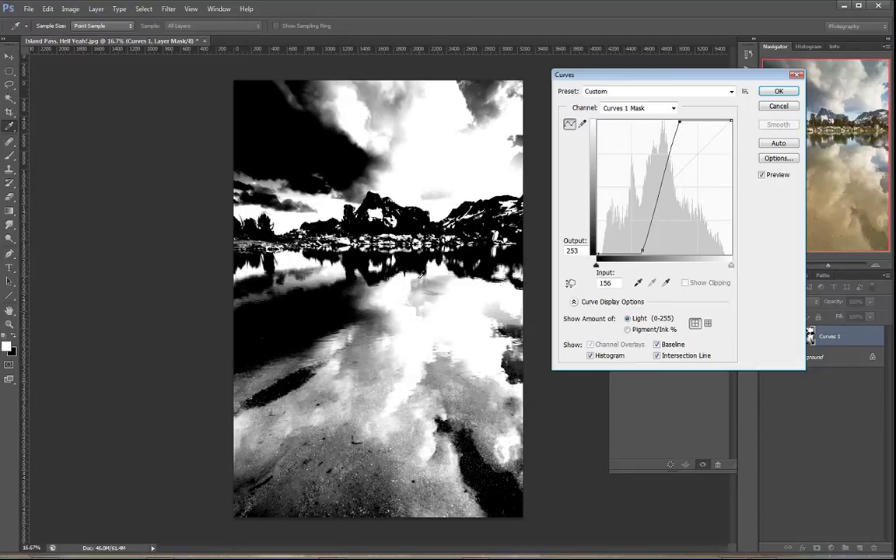
# - Compare the curve preview against the original mask, then apply the curve
pyautogui.click(777, 176)
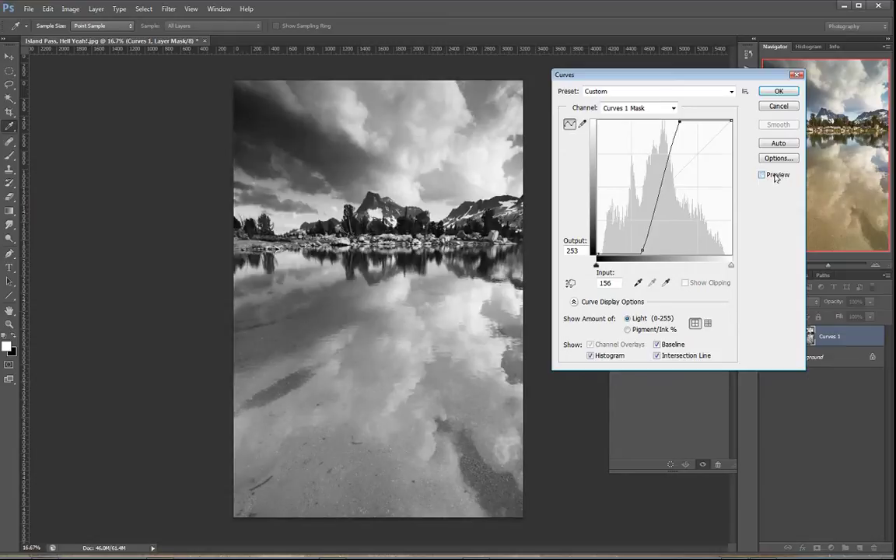
pyautogui.click(776, 176)
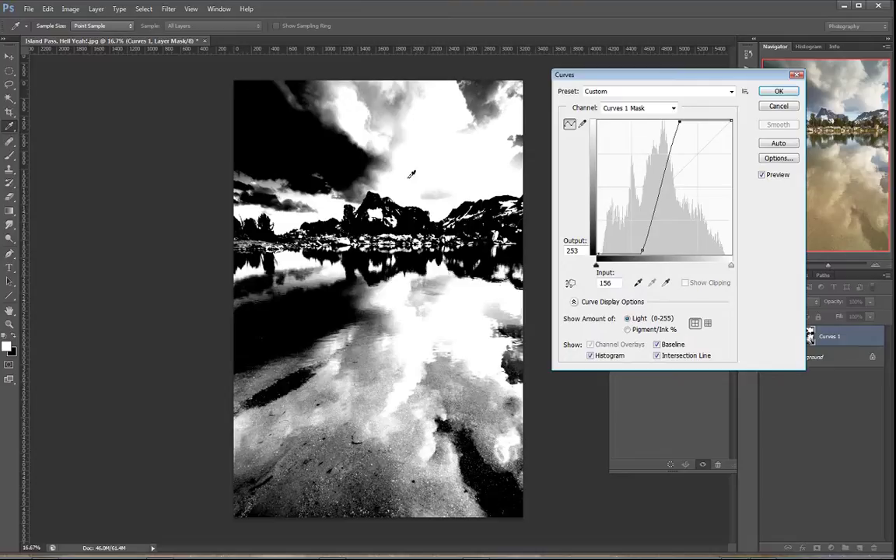
pyautogui.click(779, 91)
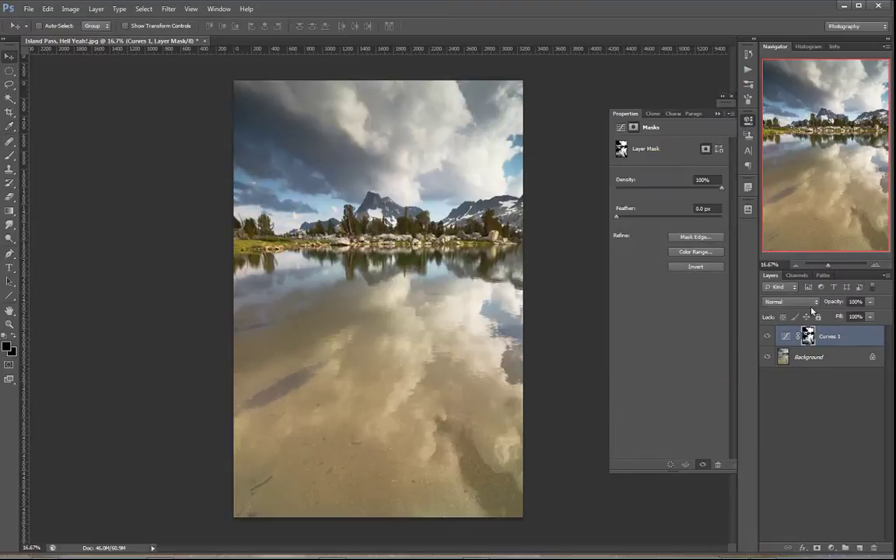
# - Toggle History between Layer Mask Density Change and Curves, keep Curves, and show the Curves 1 mask alone
pyautogui.keyDown('alt'); pyautogui.click(808, 337); pyautogui.keyUp('alt')
pyautogui.click(745, 55)
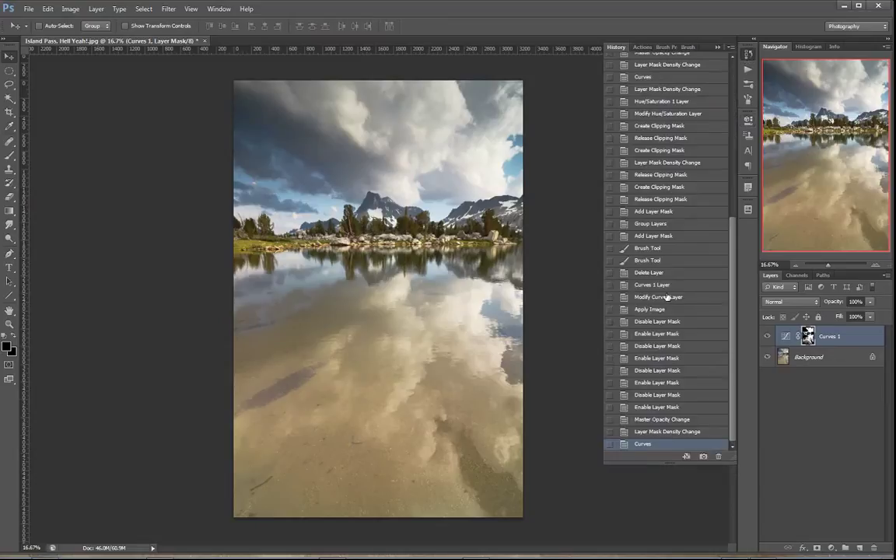
pyautogui.click(690, 432)
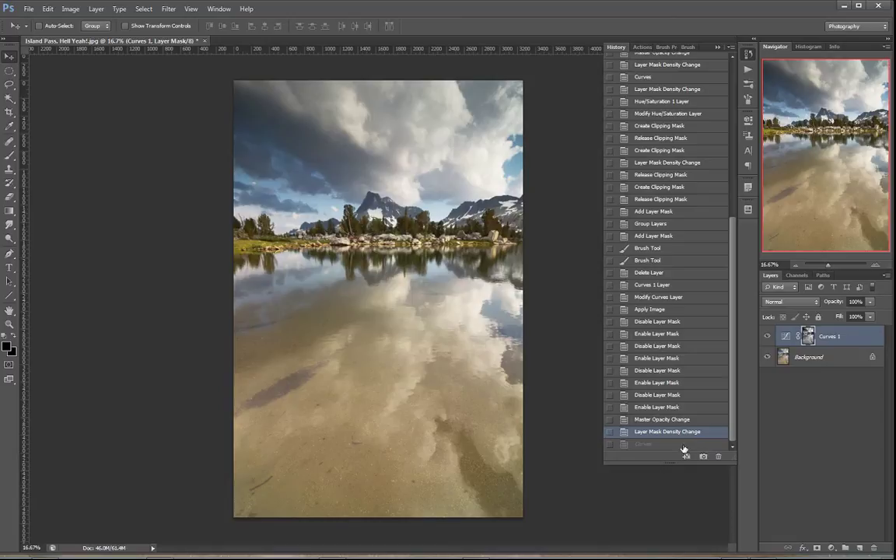
pyautogui.click(684, 444)
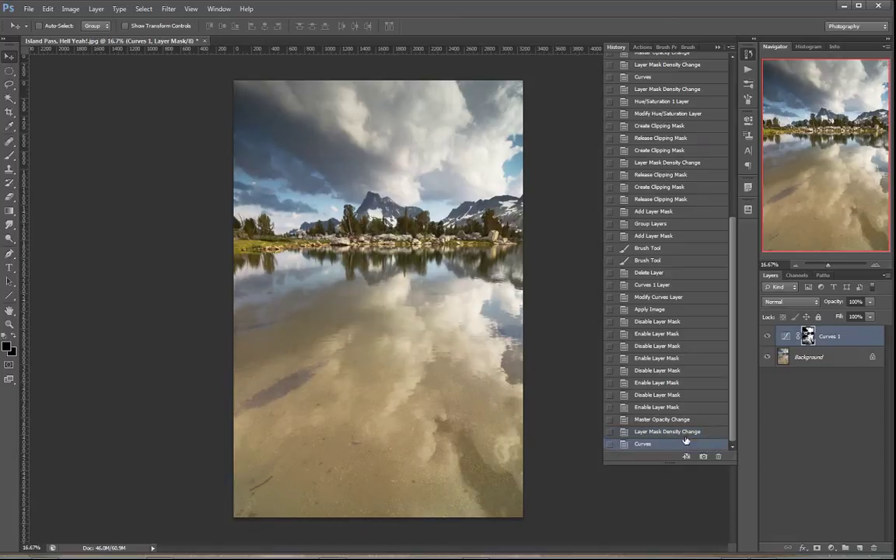
pyautogui.click(687, 432)
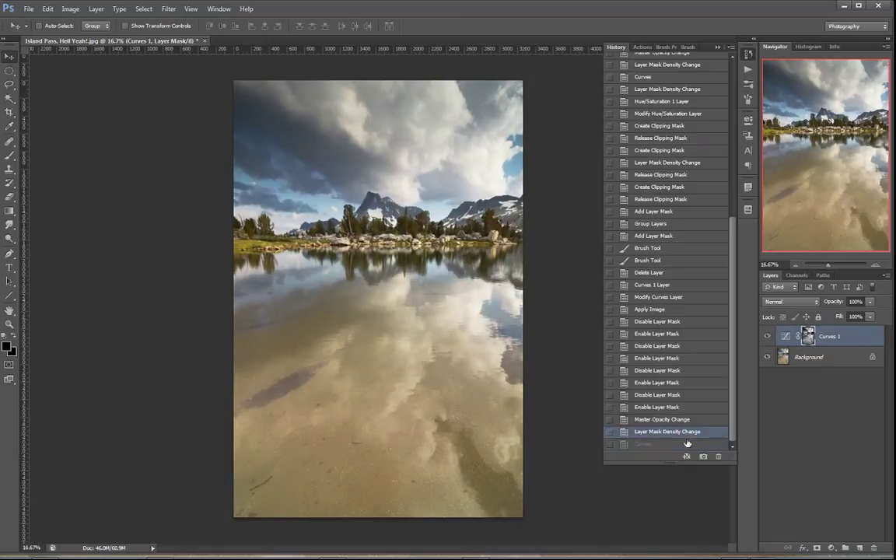
pyautogui.click(686, 445)
pyautogui.click(688, 433)
pyautogui.click(686, 448)
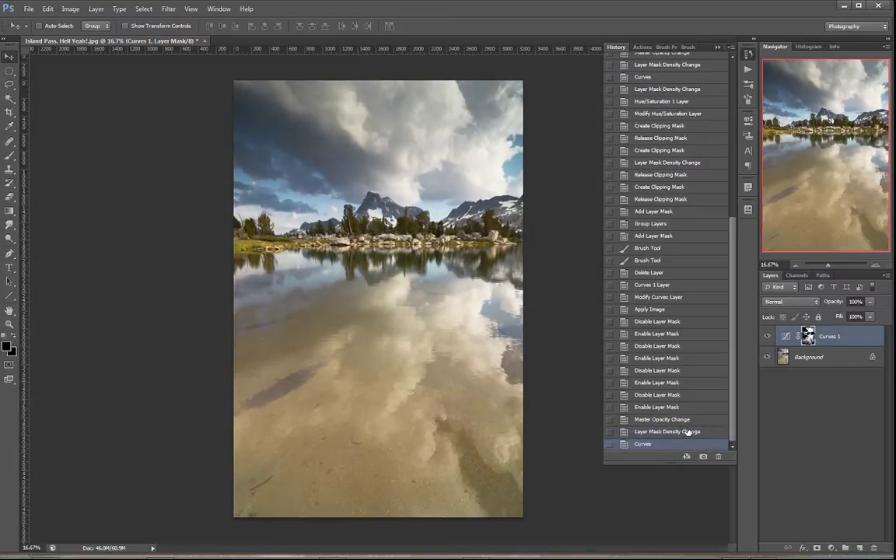
pyautogui.click(686, 431)
pyautogui.click(687, 445)
pyautogui.click(687, 431)
pyautogui.click(686, 445)
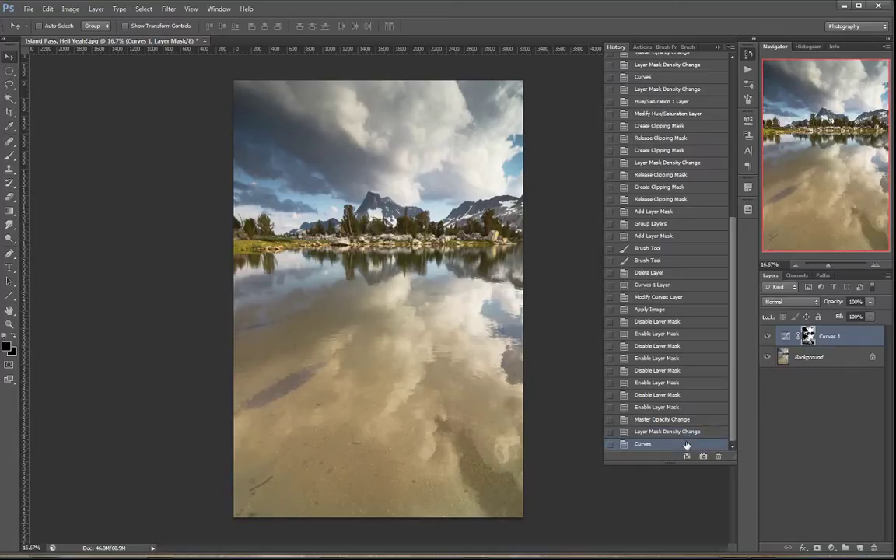
pyautogui.keyDown('alt'); pyautogui.click(808, 336); pyautogui.keyUp('alt')
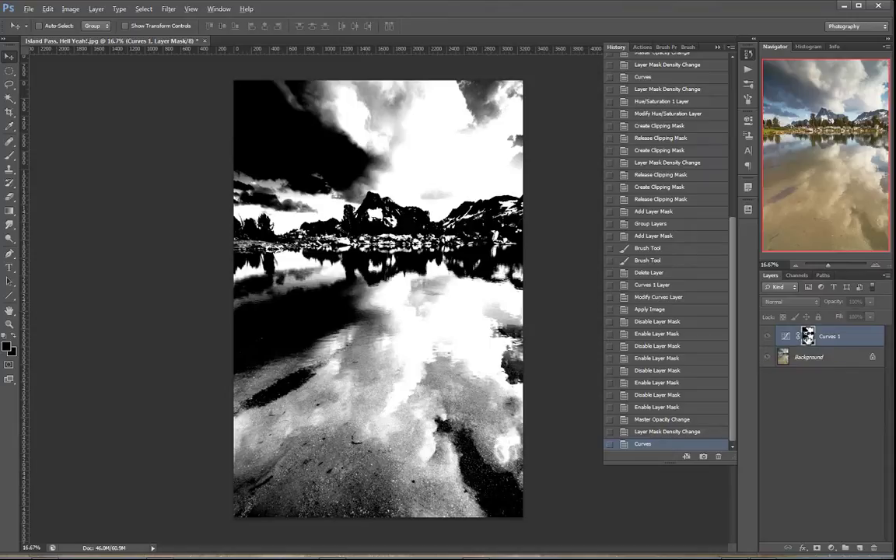
# - Commit 80% mask density, briefly check the mask, and collapse the mask properties
pyautogui.hotkey('alt', '\\')
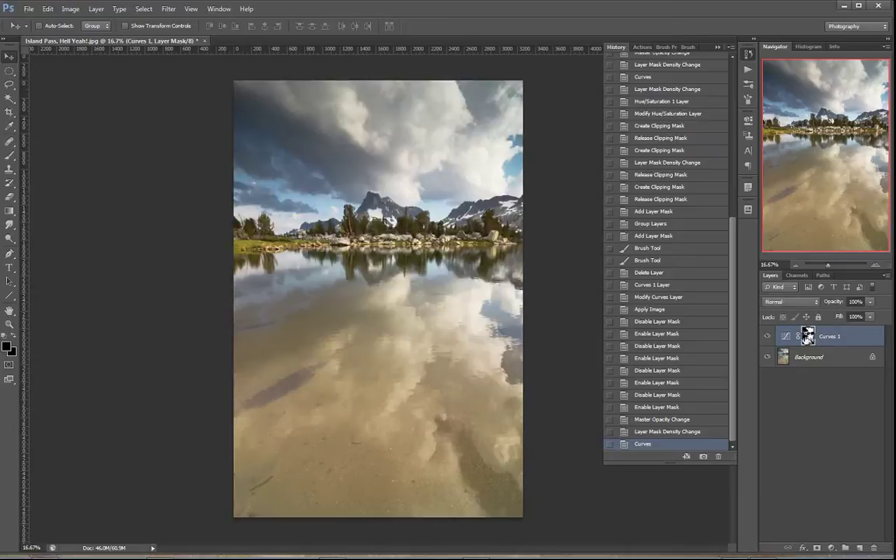
pyautogui.click(701, 181)
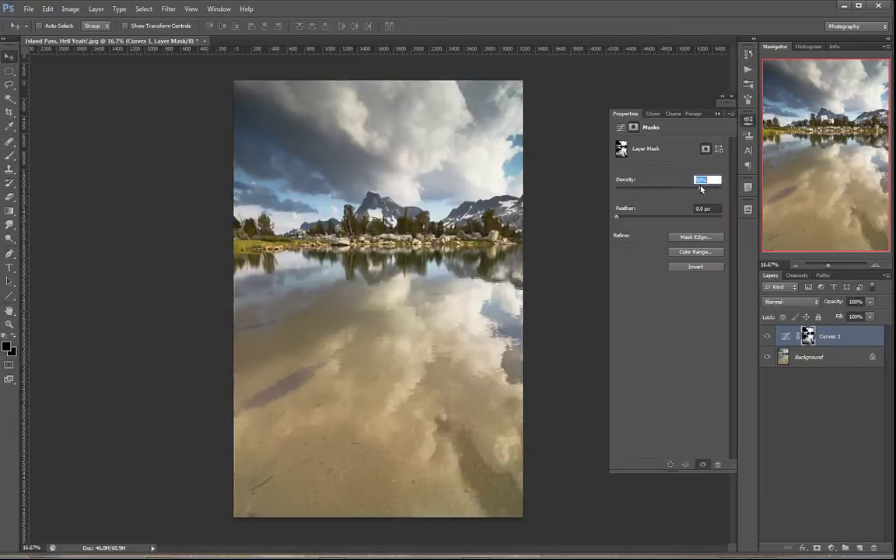
pyautogui.press('Return')
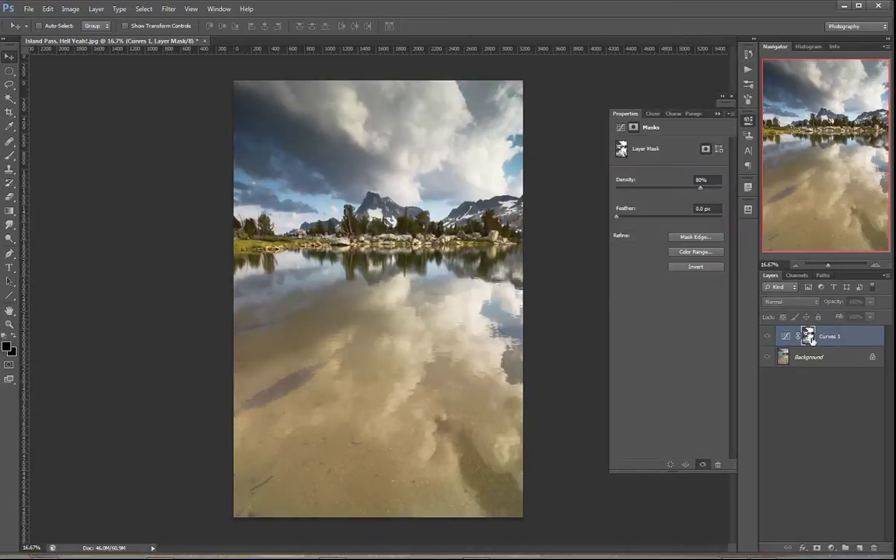
pyautogui.keyDown('alt'); pyautogui.click(811, 339); pyautogui.keyUp('alt')
pyautogui.keyDown('alt'); pyautogui.click(813, 341); pyautogui.keyUp('alt')
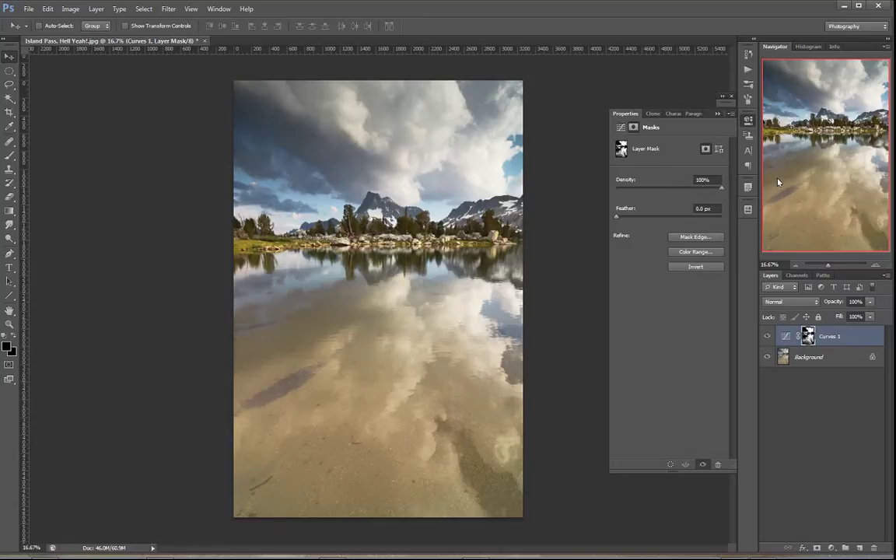
pyautogui.click(722, 96)
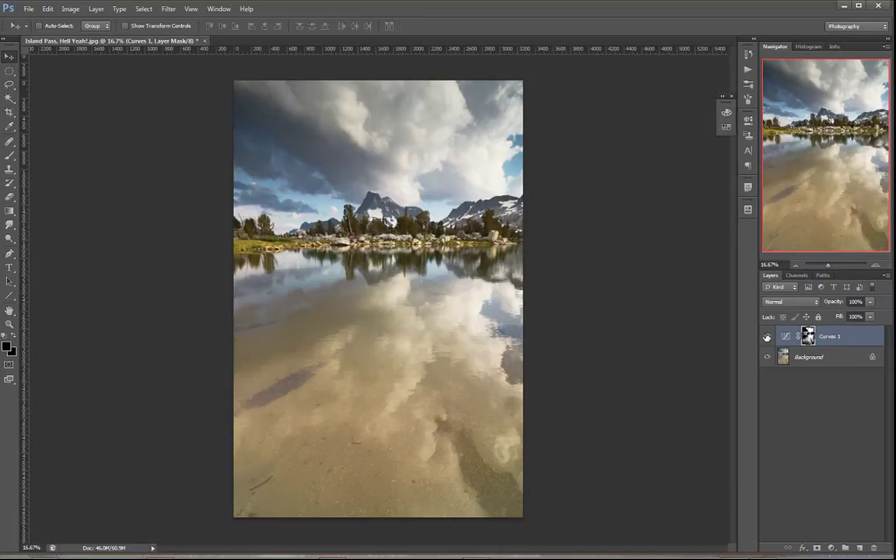
# - Toggle Curves 1 visibility to compare, leaving the adjustment visible
pyautogui.click(767, 337)
pyautogui.click(769, 336)
pyautogui.click(769, 336)
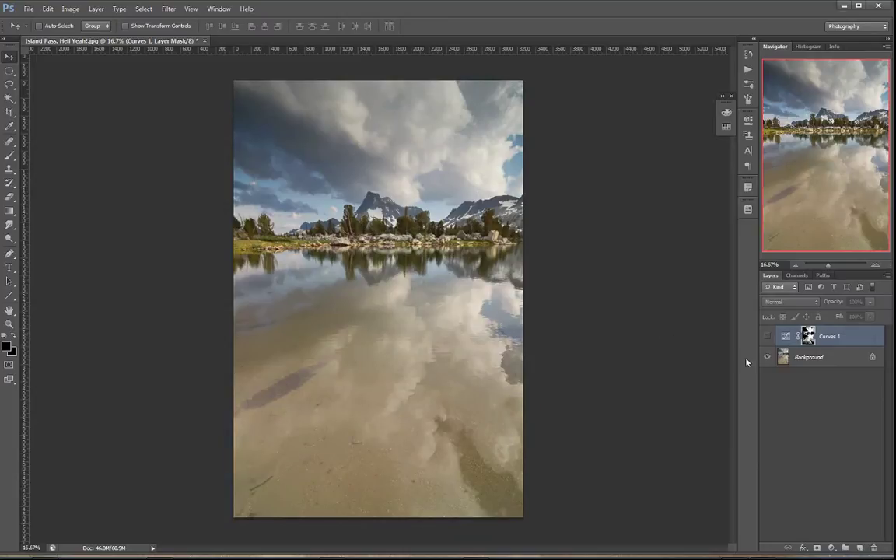
pyautogui.click(767, 336)
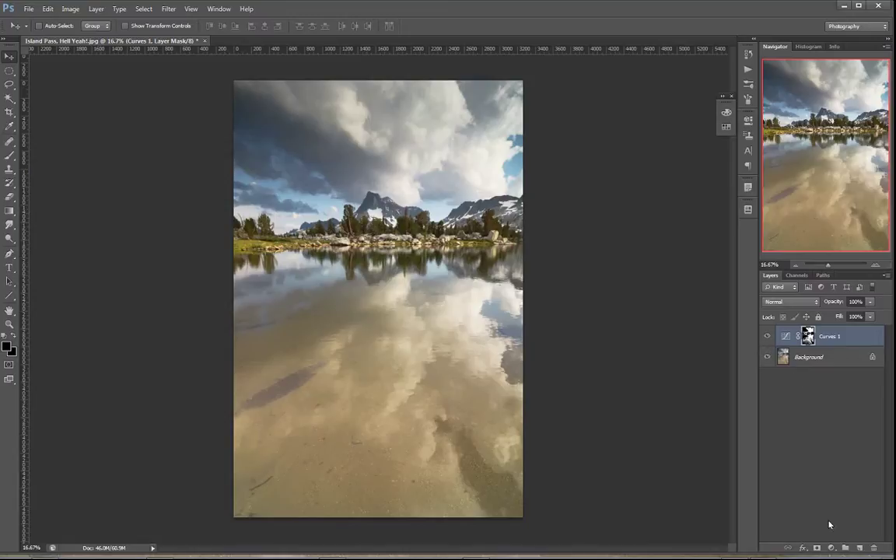
# - Add a Hue/Saturation layer at Saturation +41, then display the Curves 1 mask
pyautogui.click(830, 548)
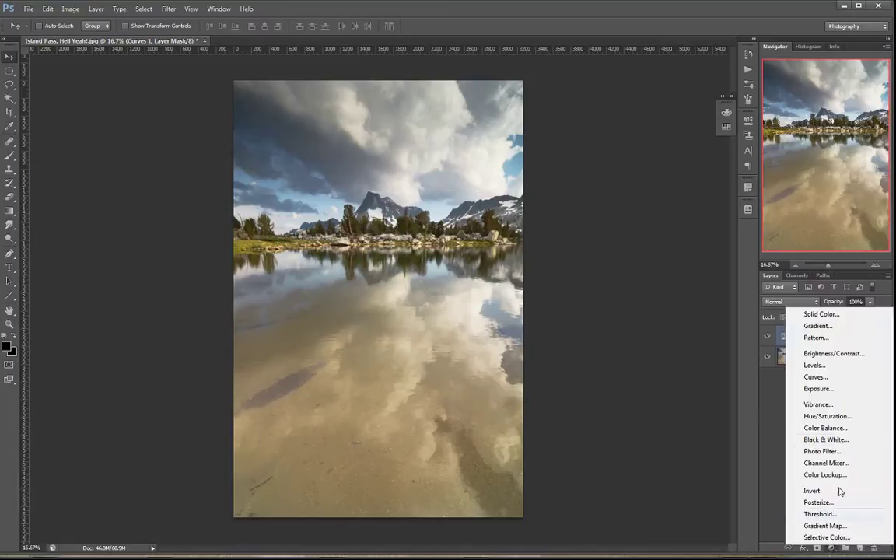
pyautogui.click(849, 418)
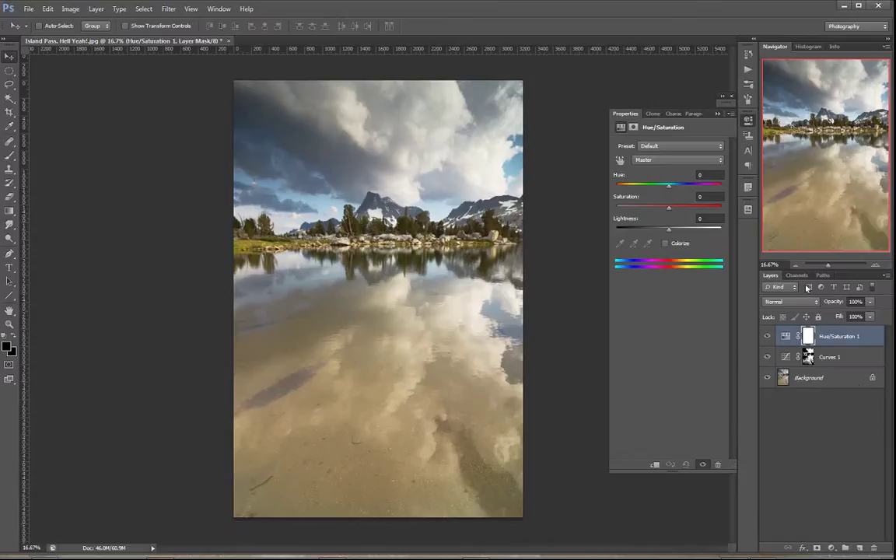
pyautogui.click(684, 209)
pyautogui.moveTo(686, 210); pyautogui.dragTo(692, 209)
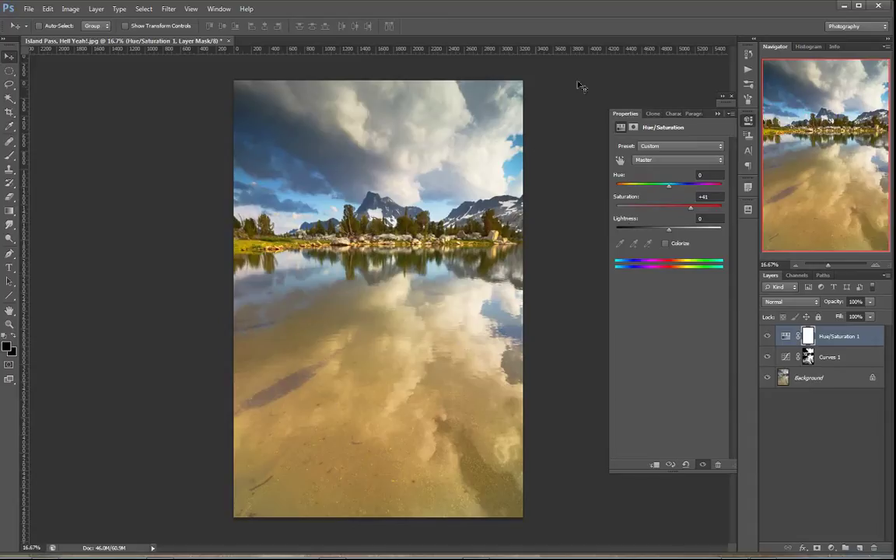
pyautogui.click(749, 120)
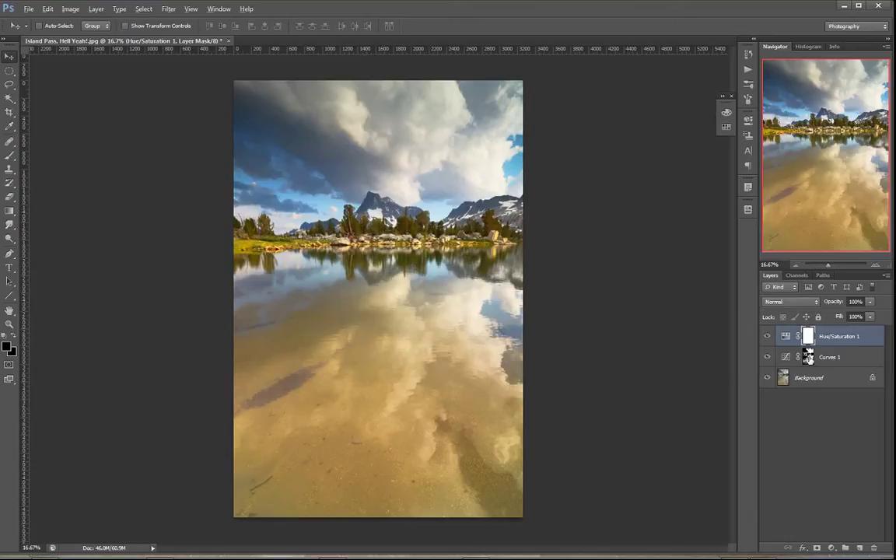
pyautogui.keyDown('alt'); pyautogui.click(809, 357); pyautogui.keyUp('alt')
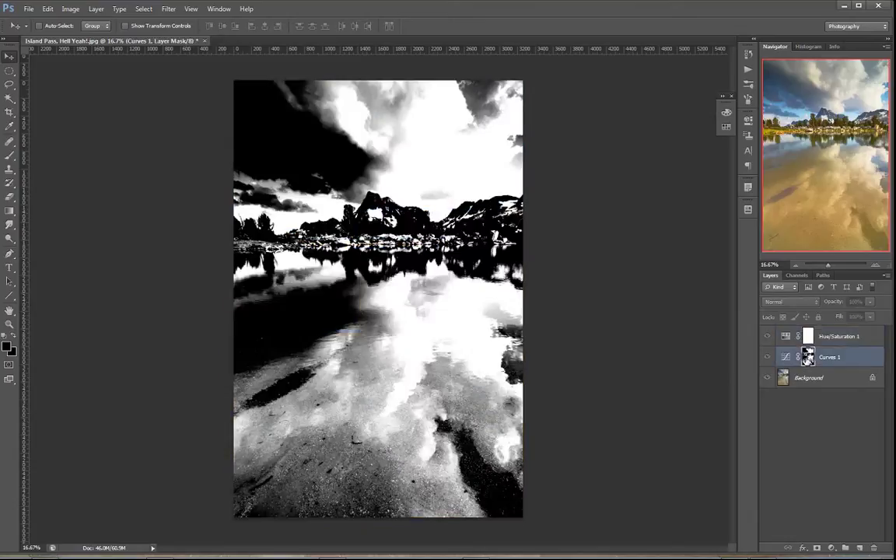
# - Return to the colour view and clip Hue/Saturation 1 to Curves 1 with Create Clipping Mask
pyautogui.keyDown('alt'); pyautogui.click(808, 358); pyautogui.keyUp('alt')
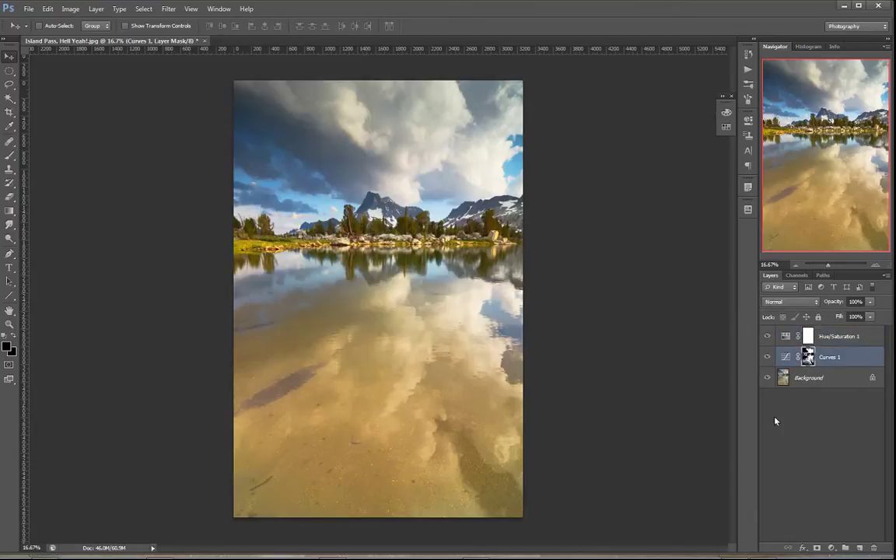
pyautogui.keyDown('alt'); pyautogui.click(862, 343); pyautogui.keyUp('alt')
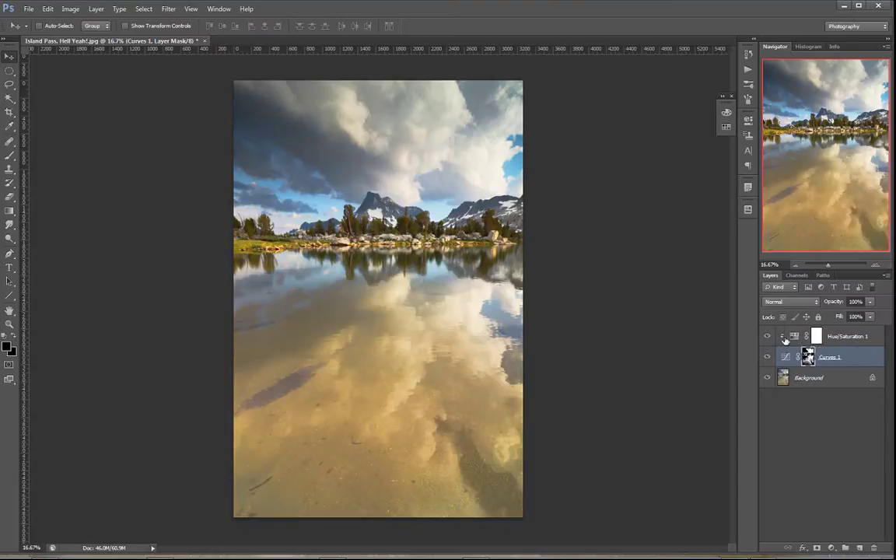
pyautogui.hotkey('ctrl', 'z')
pyautogui.click(864, 341)
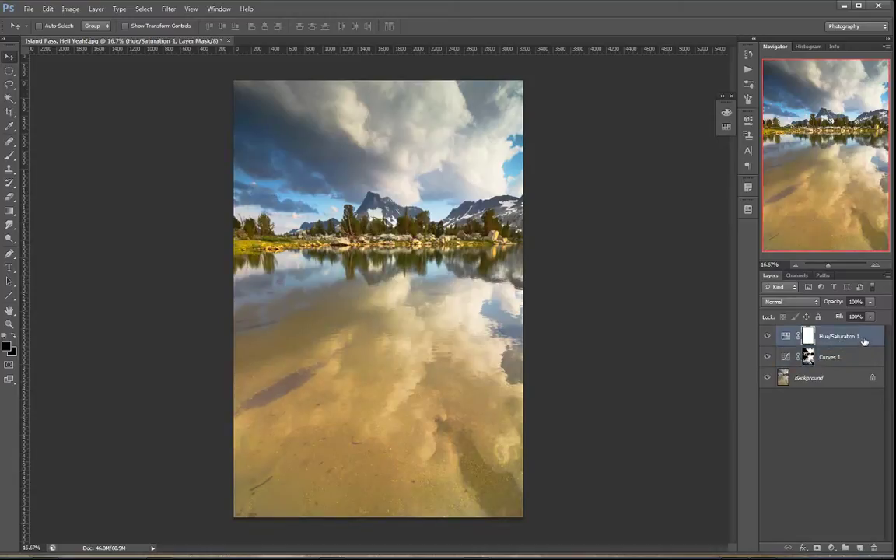
pyautogui.rightClick(867, 339)
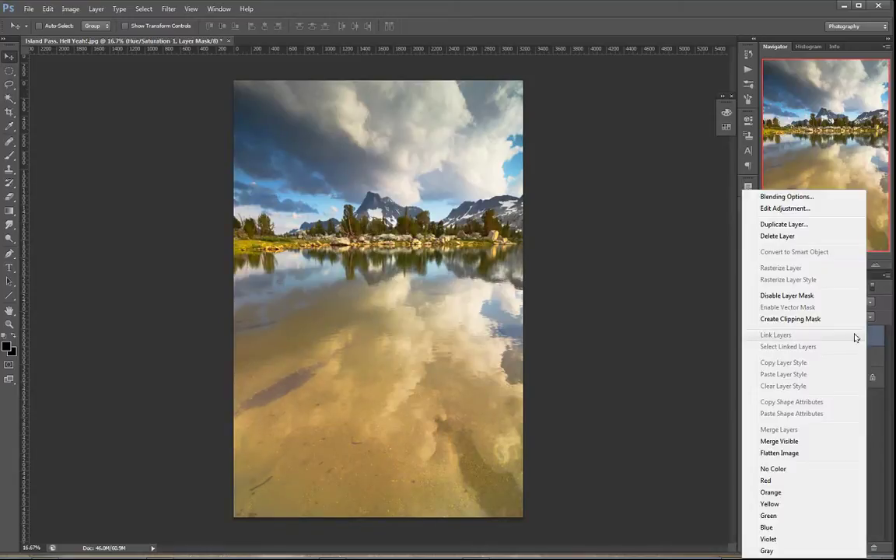
pyautogui.click(813, 320)
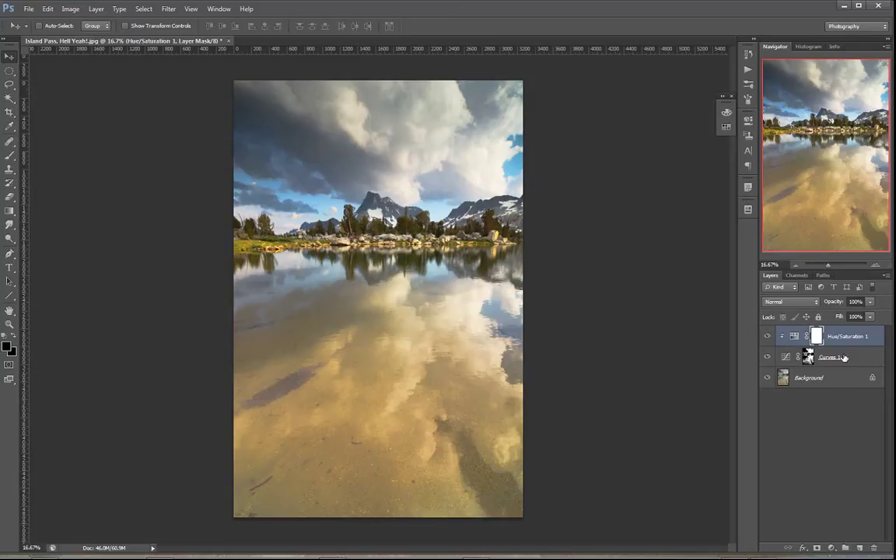
# - Toggle Curves 1 to compare, then re-clip and finally release Hue/Saturation 1 from Curves 1
pyautogui.click(768, 358)
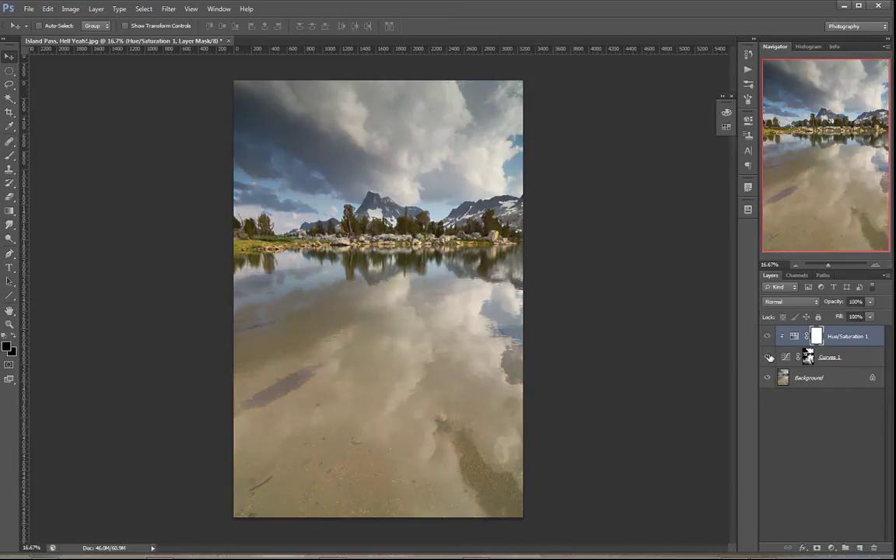
pyautogui.click(768, 357)
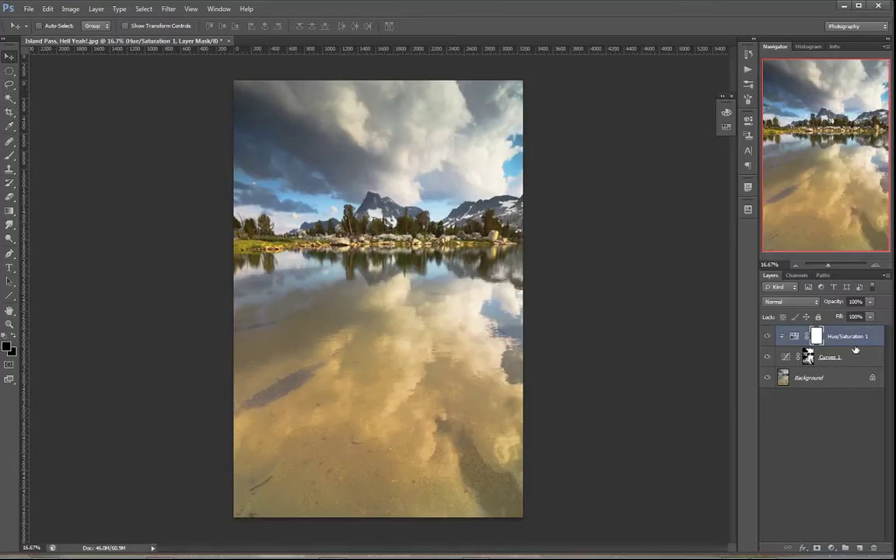
pyautogui.moveTo(855, 350); pyautogui.dragTo(858, 343)
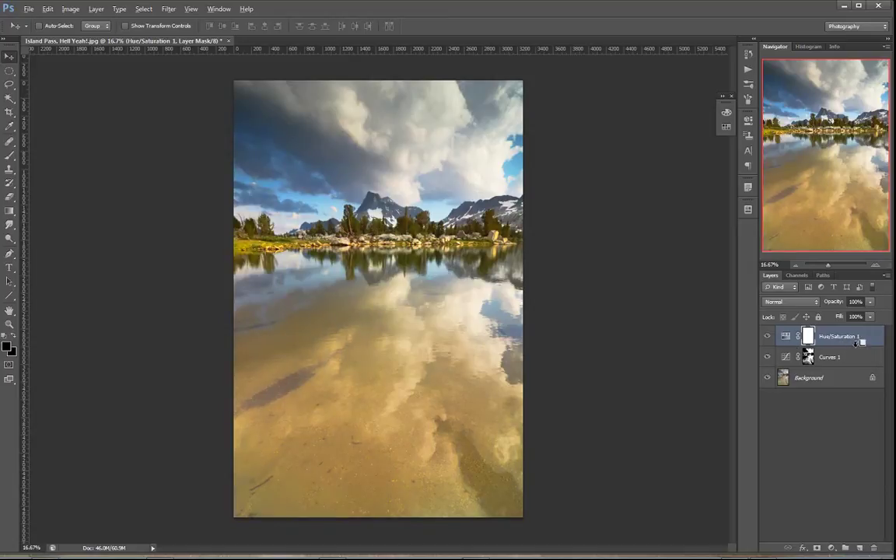
pyautogui.keyDown('alt'); pyautogui.click(828, 346); pyautogui.keyUp('alt')
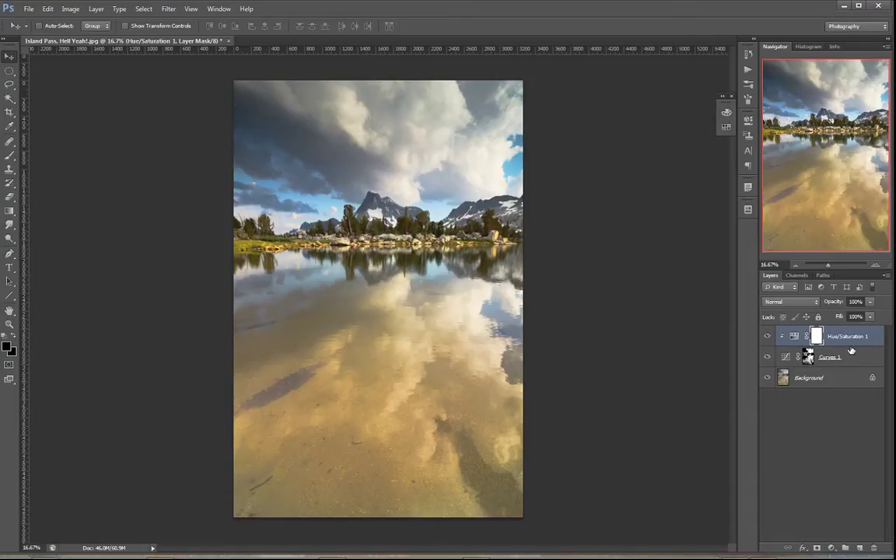
pyautogui.moveTo(852, 351); pyautogui.dragTo(849, 343)
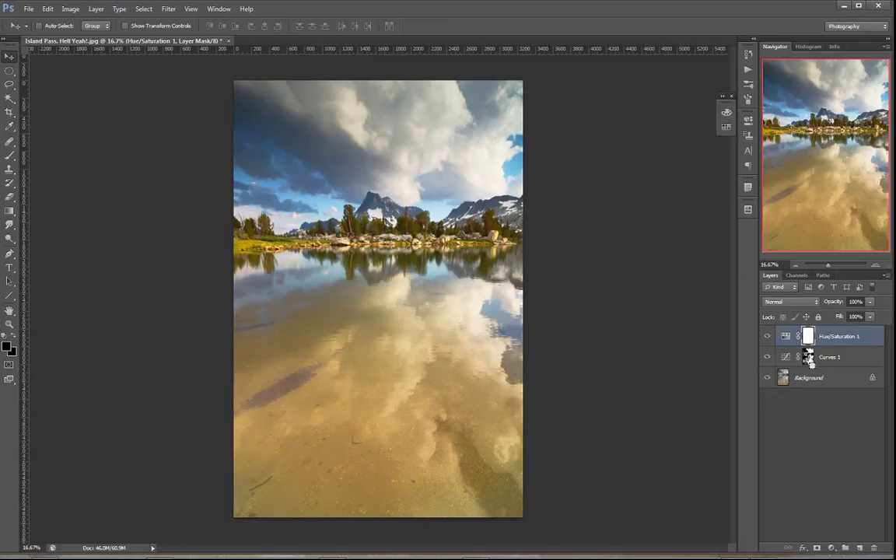
# - Load the Curves mask as a selection, delete Hue/Saturation 1, and add a new masked Hue/Saturation layer
pyautogui.keyDown('ctrl'); pyautogui.click(810, 358); pyautogui.keyUp('ctrl')
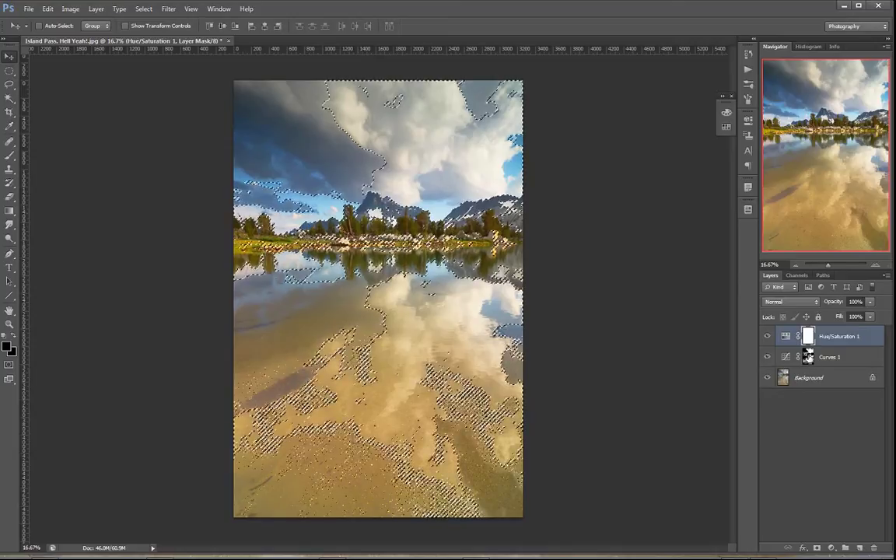
pyautogui.moveTo(842, 341); pyautogui.dragTo(874, 547)
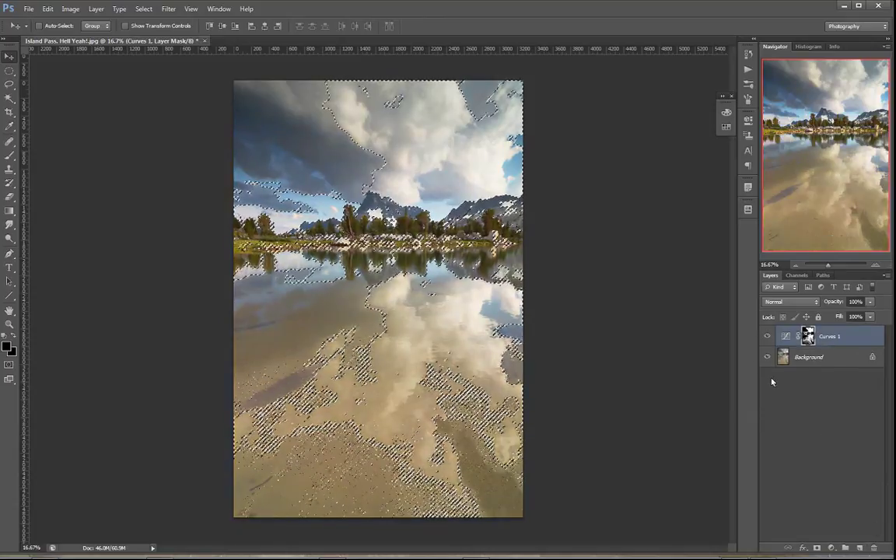
pyautogui.click(831, 547)
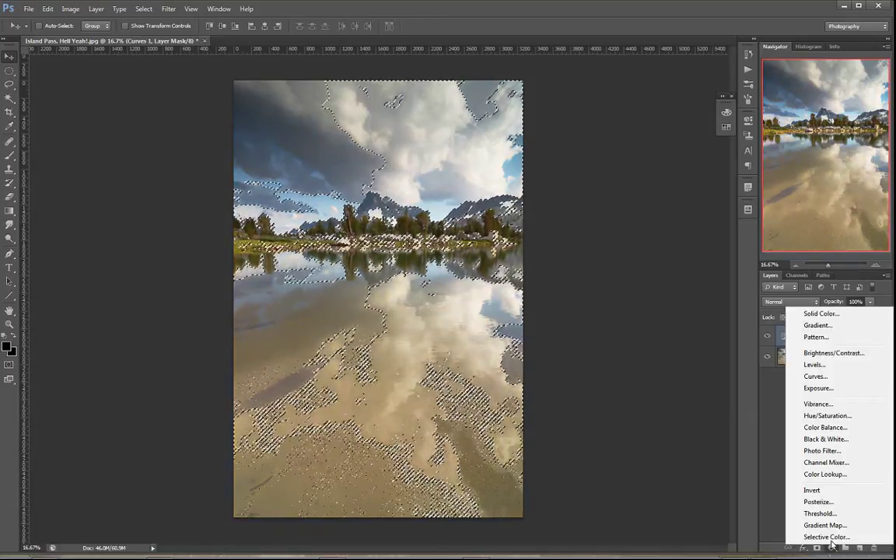
pyautogui.click(832, 418)
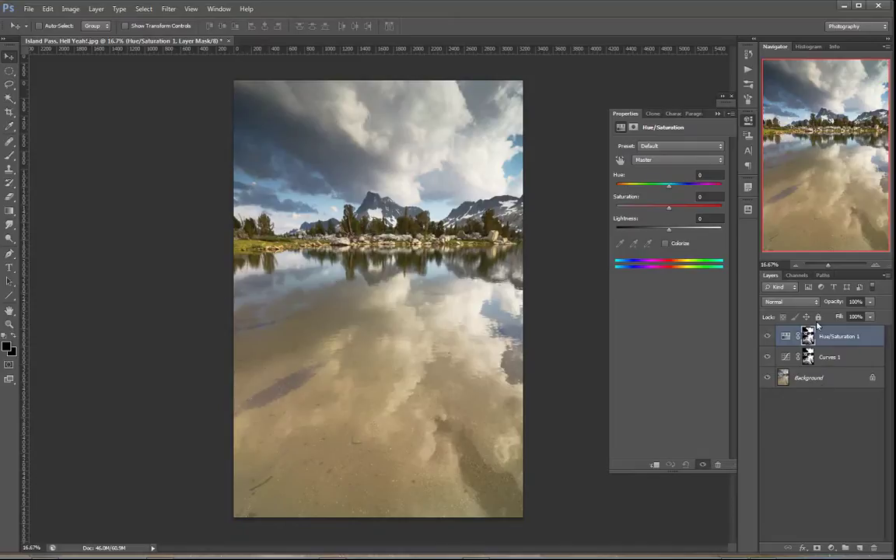
# - Preview the new layer's mask, boost its saturation, then delete that Hue/Saturation layer
pyautogui.keyDown('alt'); pyautogui.click(809, 336); pyautogui.keyUp('alt')
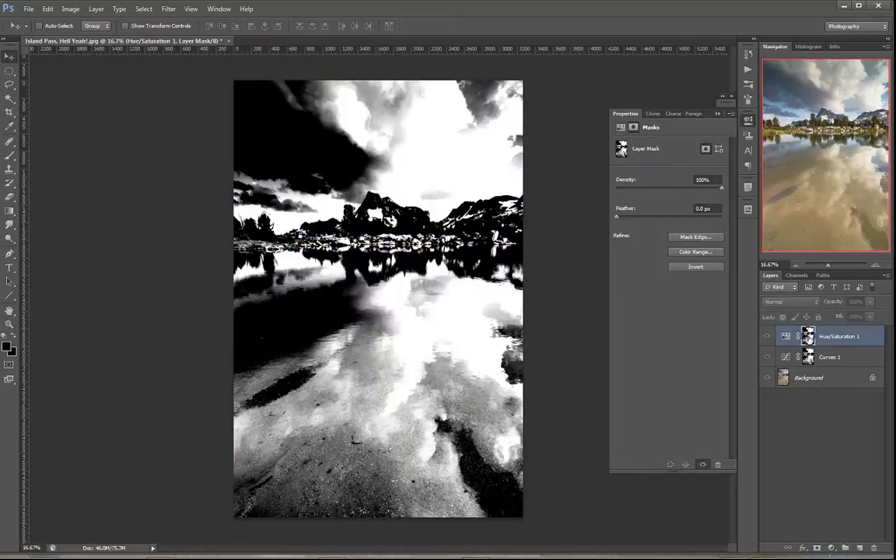
pyautogui.keyDown('alt'); pyautogui.click(808, 336); pyautogui.keyUp('alt')
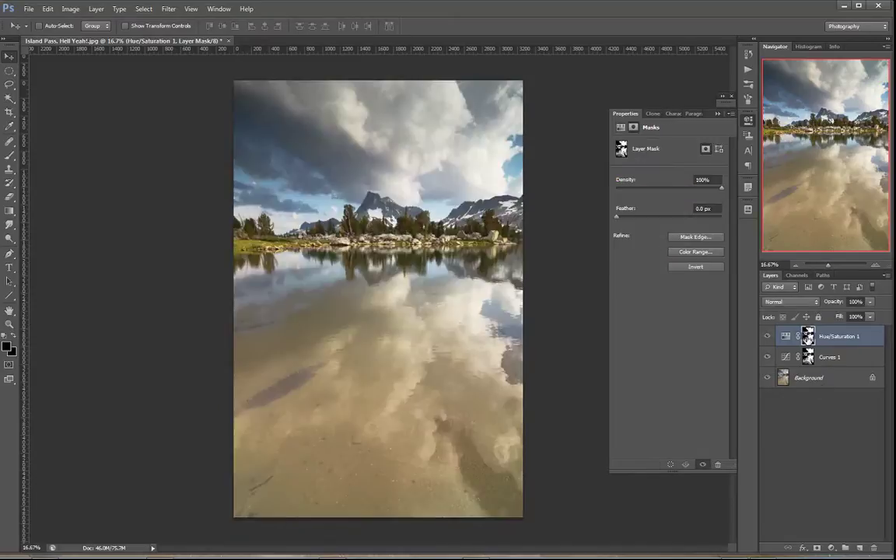
pyautogui.click(786, 335)
pyautogui.moveTo(685, 206); pyautogui.dragTo(686, 206)
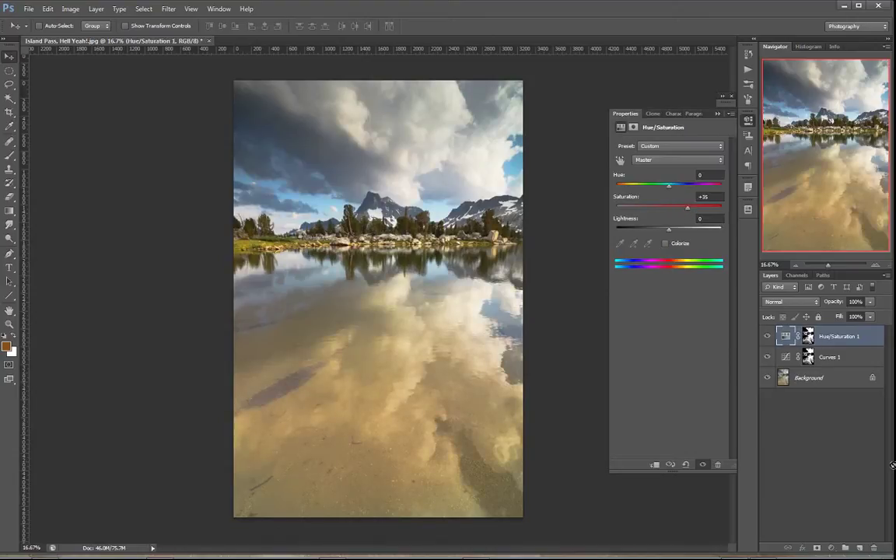
pyautogui.press('Delete')
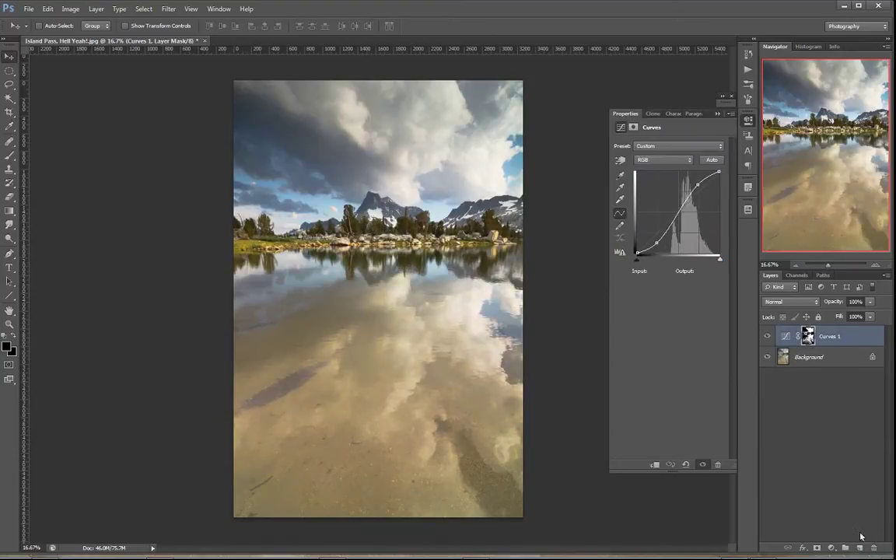
# - Add a Hue/Saturation adjustment layer with boosted saturation and collapse its settings panel
pyautogui.keyDown('ctrl'); pyautogui.click(817, 547); pyautogui.keyUp('ctrl')
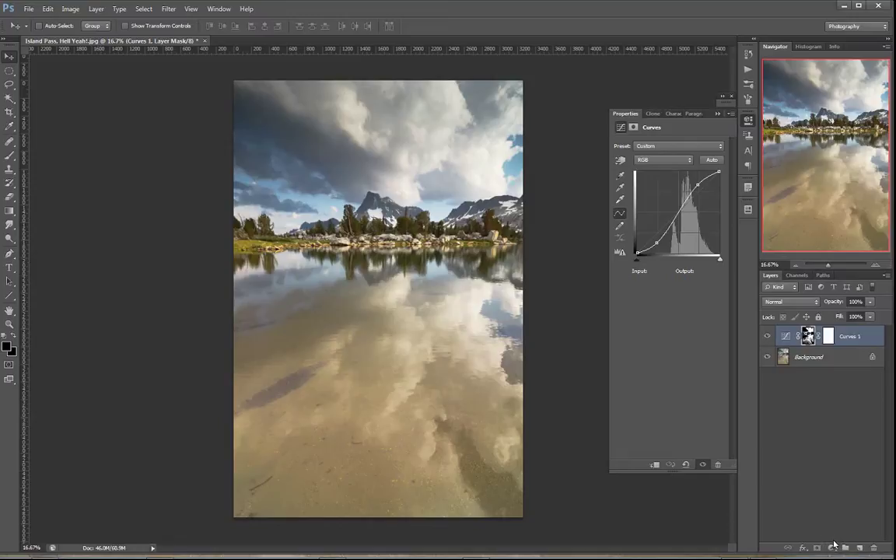
pyautogui.click(831, 548)
pyautogui.click(845, 418)
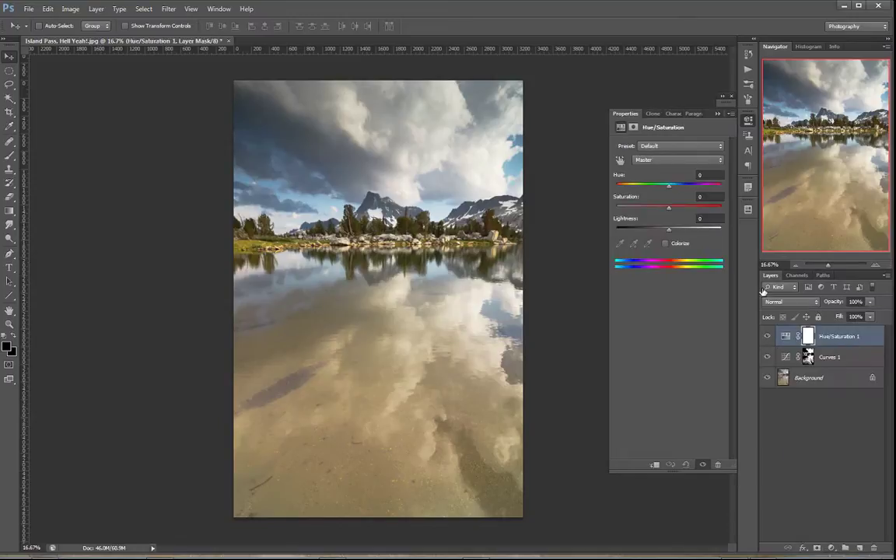
pyautogui.moveTo(669, 208); pyautogui.dragTo(696, 209)
pyautogui.doubleClick(673, 109)
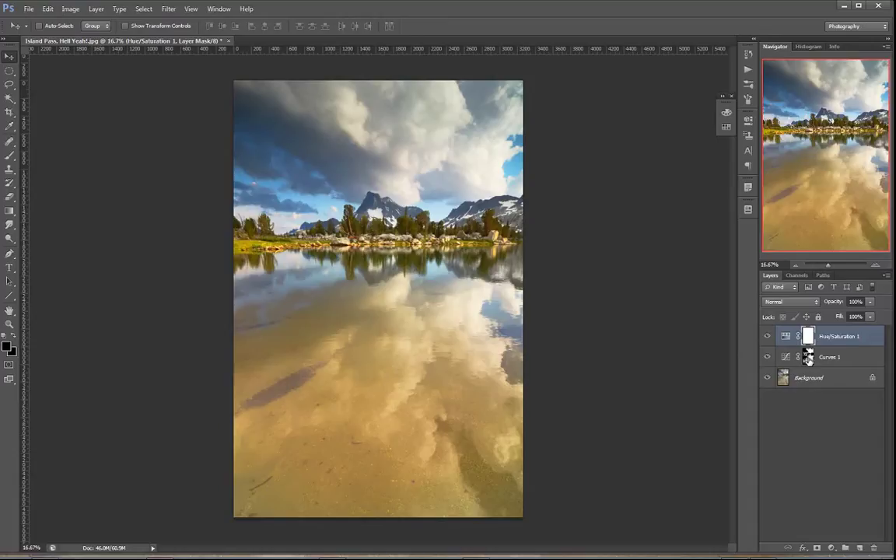
# - Copy the Curves 1 mask onto the Hue/Saturation layer, replacing its mask, and preview the result
pyautogui.moveTo(811, 339); pyautogui.dragTo(811, 340)
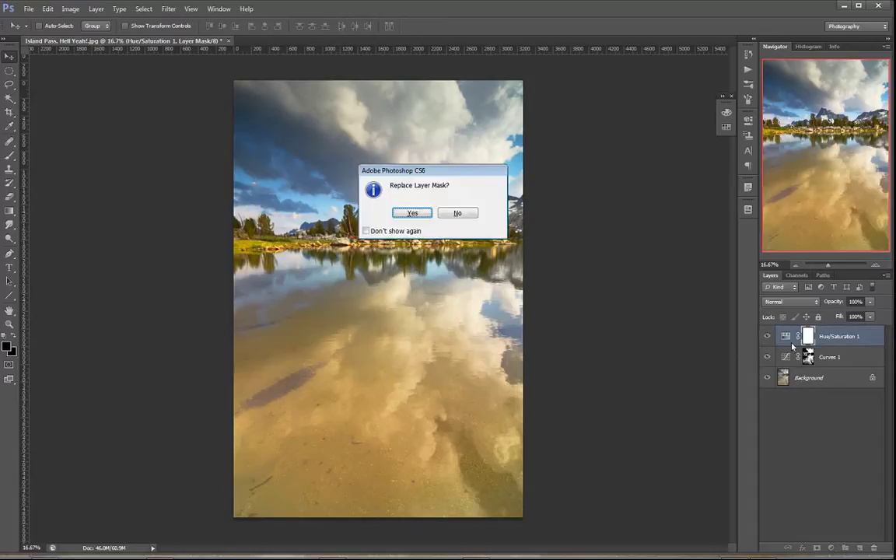
pyautogui.click(411, 214)
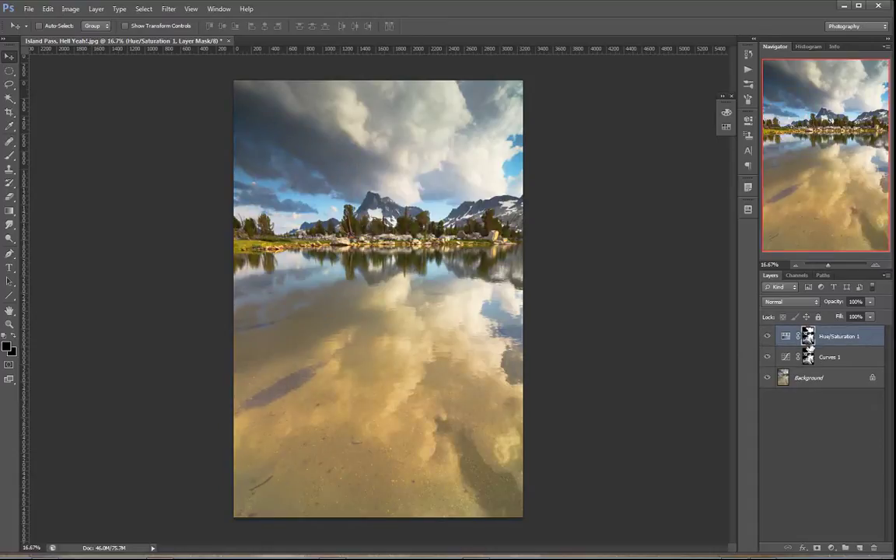
pyautogui.keyDown('alt'); pyautogui.click(810, 347); pyautogui.keyUp('alt')
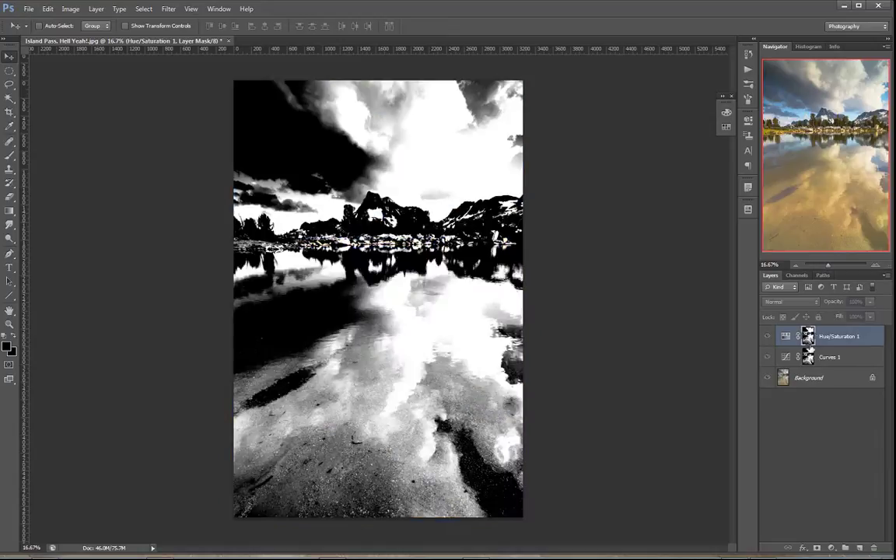
pyautogui.keyDown('alt'); pyautogui.click(808, 343); pyautogui.keyUp('alt')
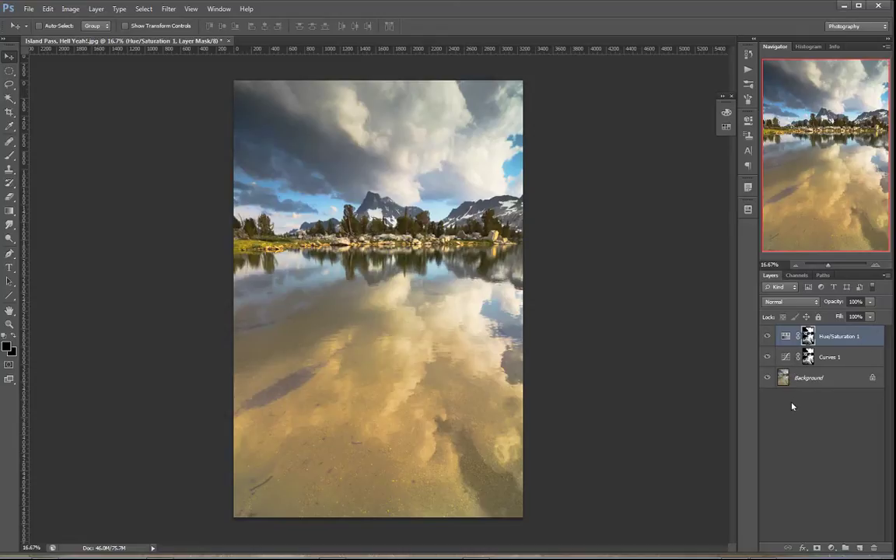
# - Toggle Hue/Saturation 1 off and on to compare the warm lake reflection
pyautogui.click(767, 336)
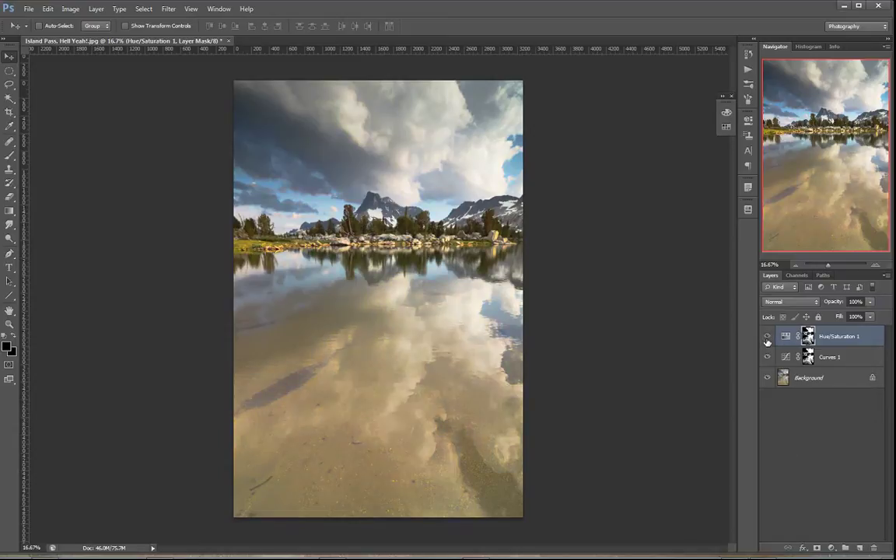
pyautogui.click(767, 336)
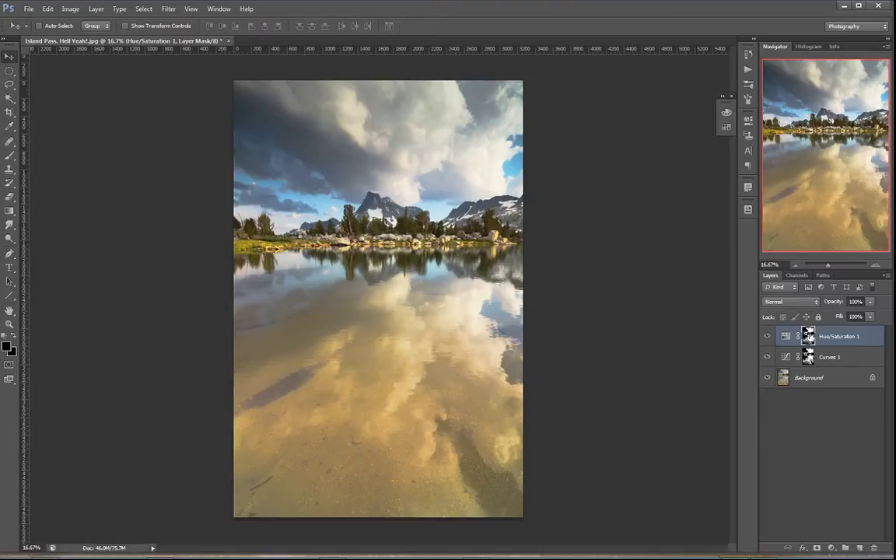
# - Paint black over the lake area of the Hue/Saturation 1 mask with default colours
pyautogui.hotkey('alt', '\\')
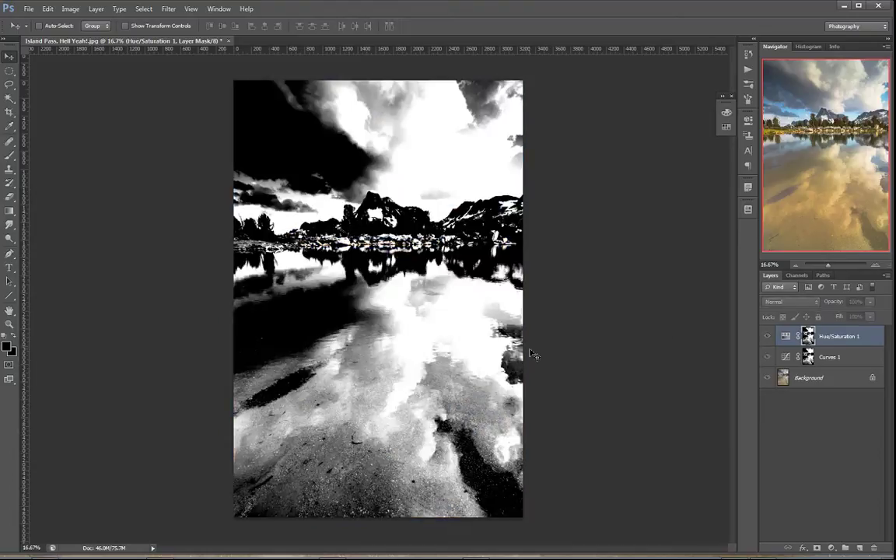
pyautogui.press('b')
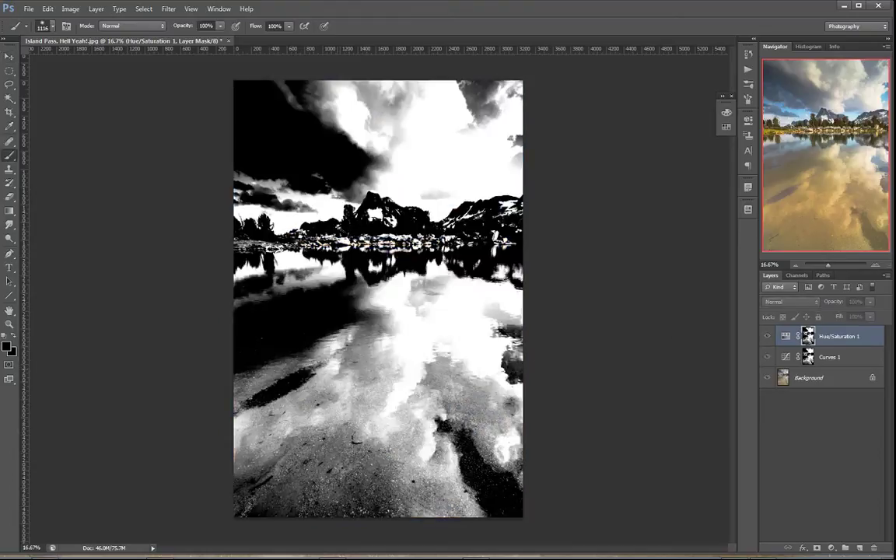
pyautogui.press('d')
pyautogui.moveTo(244, 300)
pyautogui.mouseDown()
pyautogui.moveTo(517, 299)
pyautogui.moveTo(299, 303)
pyautogui.moveTo(507, 342)
pyautogui.moveTo(599, 376)
pyautogui.moveTo(198, 377)
pyautogui.moveTo(612, 391)
pyautogui.moveTo(184, 444)
pyautogui.moveTo(335, 437)
pyautogui.moveTo(565, 486)
pyautogui.moveTo(292, 476)
pyautogui.moveTo(143, 455)
pyautogui.mouseUp()
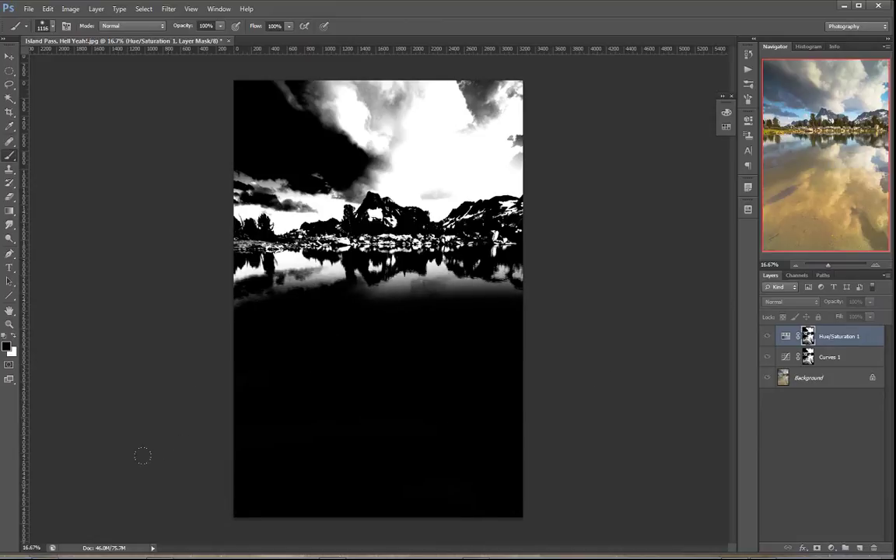
pyautogui.keyDown('alt'); pyautogui.click(801, 336); pyautogui.keyUp('alt')
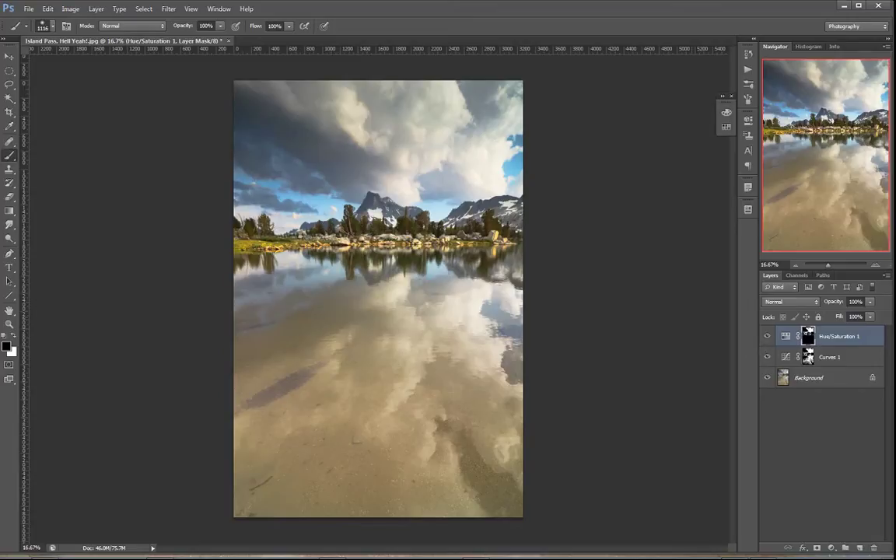
# - Paint white back over the lower and middle water to restore the warm tint
pyautogui.press('x')
pyautogui.moveTo(523, 462); pyautogui.dragTo(253, 467)
pyautogui.moveTo(423, 428); pyautogui.dragTo(186, 368)
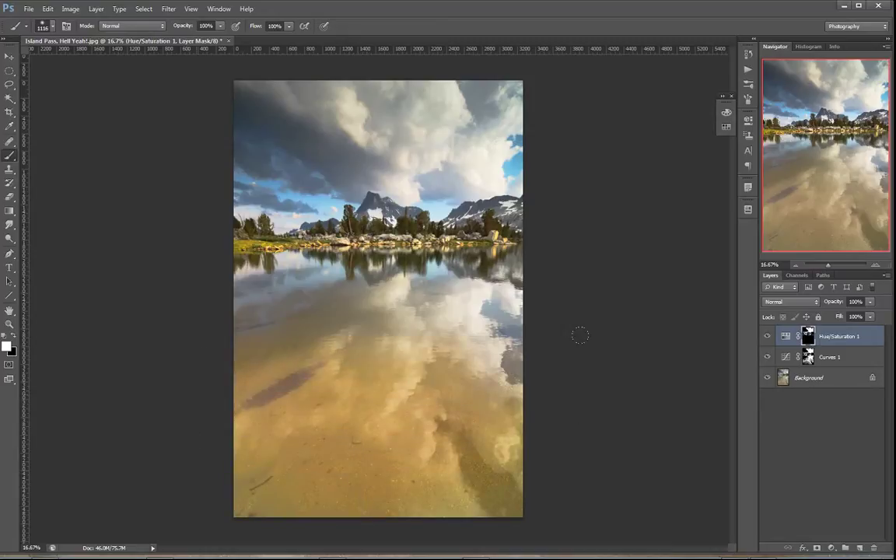
pyautogui.moveTo(249, 327); pyautogui.dragTo(642, 333)
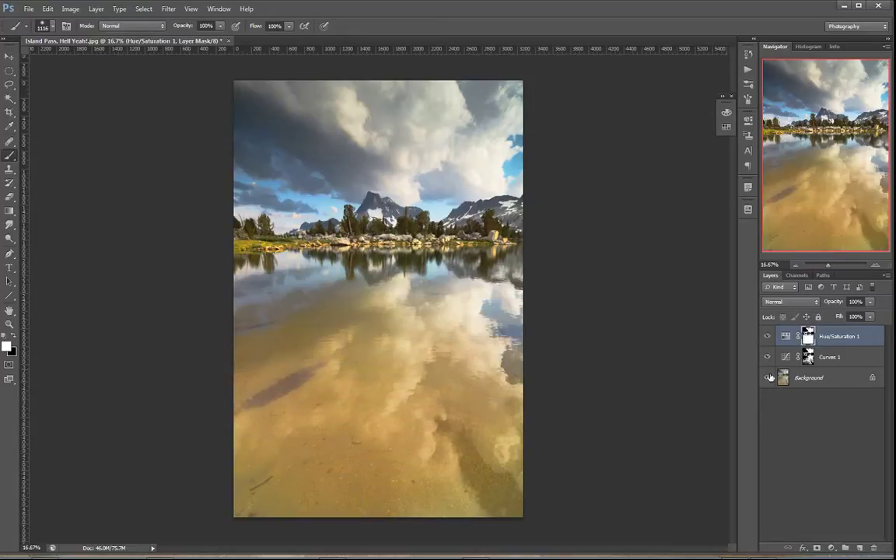
# - Replace the Hue/Saturation 1 mask with a fresh copy of the Curves 1 mask
pyautogui.hotkey('alt', '\\')
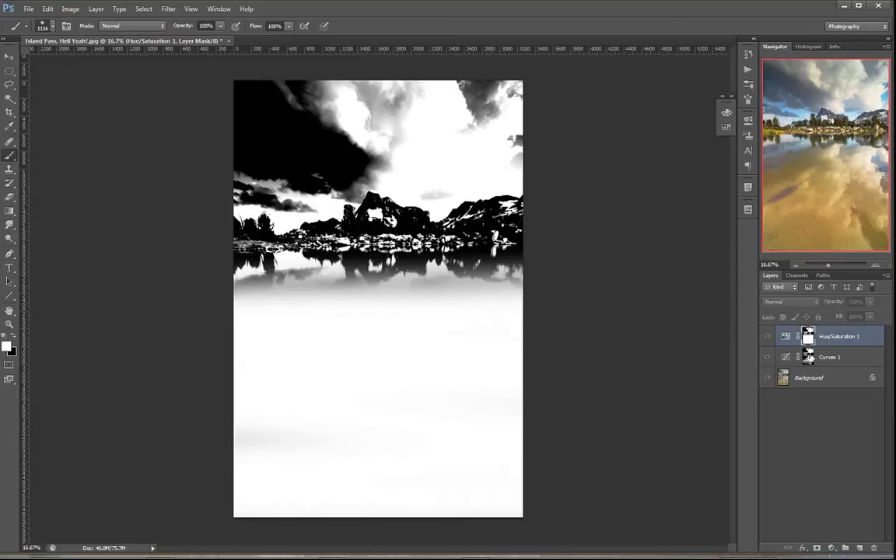
pyautogui.moveTo(730, 324)
pyautogui.mouseDown()
pyautogui.moveTo(731, 303)
pyautogui.moveTo(747, 322)
pyautogui.mouseUp()
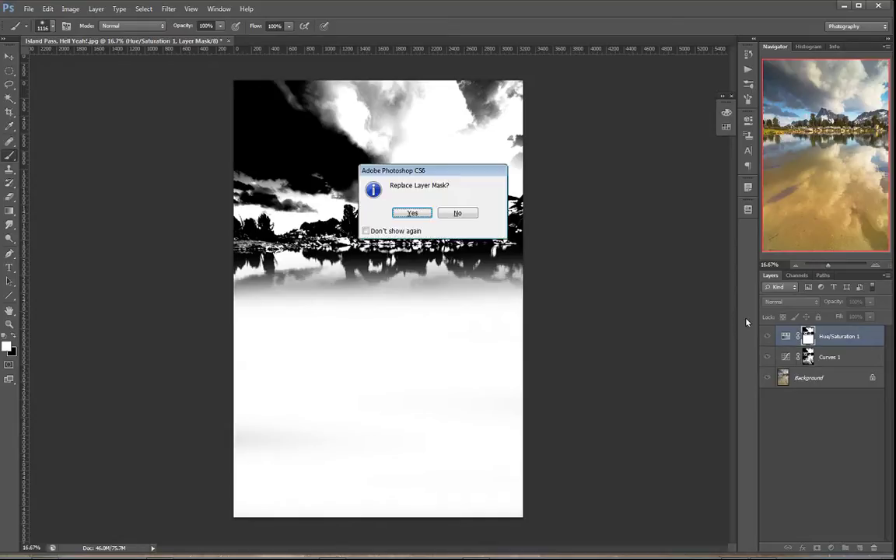
pyautogui.click(412, 213)
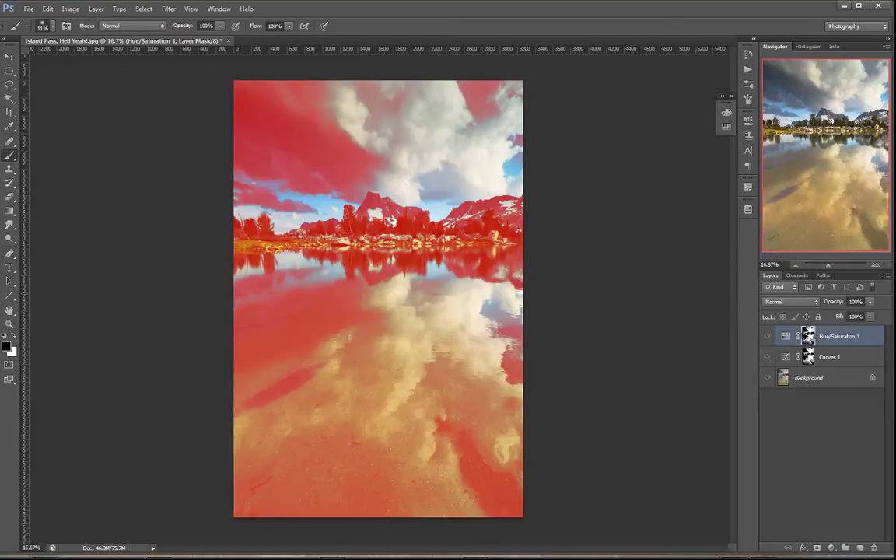
pyautogui.press('x')
pyautogui.press('\\')
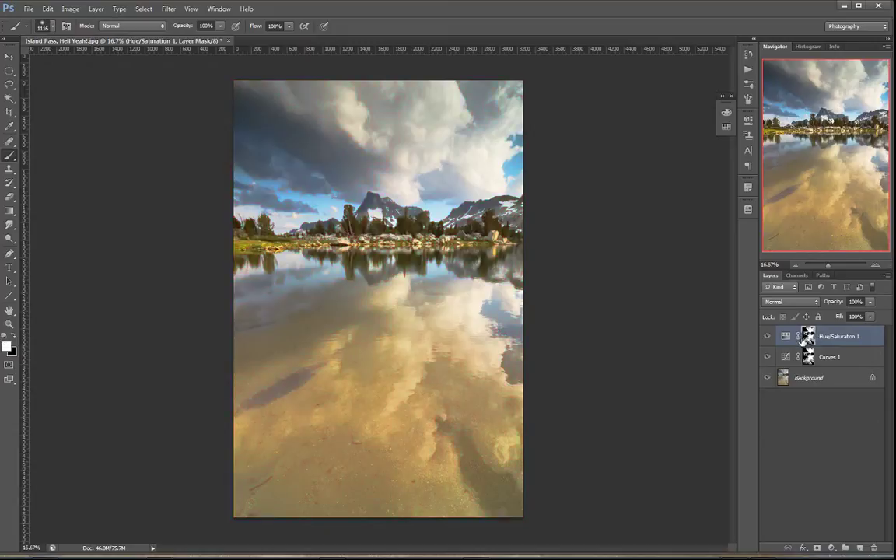
# - Compare Hue/Saturation 1 on and off, then group it into Group 1 via Layer > Group Layers
pyautogui.click(767, 337)
pyautogui.click(766, 337)
pyautogui.click(96, 10)
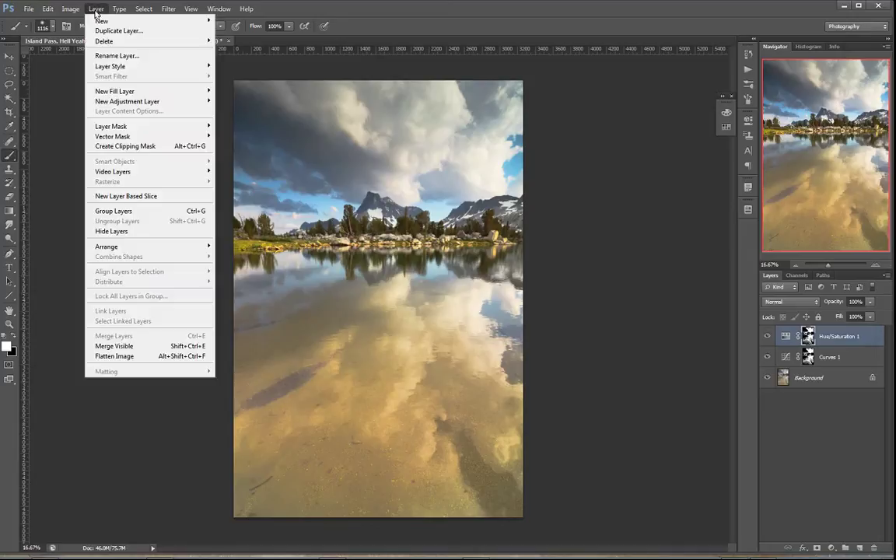
pyautogui.click(132, 210)
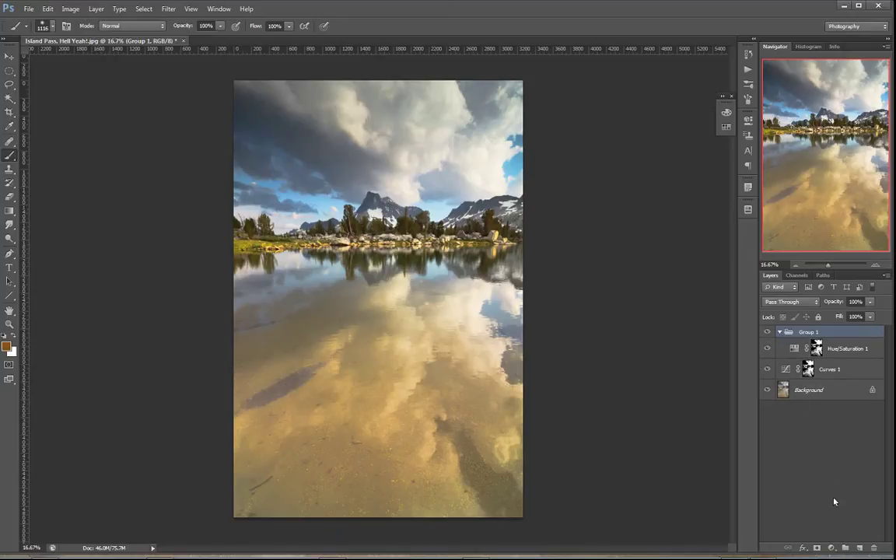
pyautogui.click(846, 350)
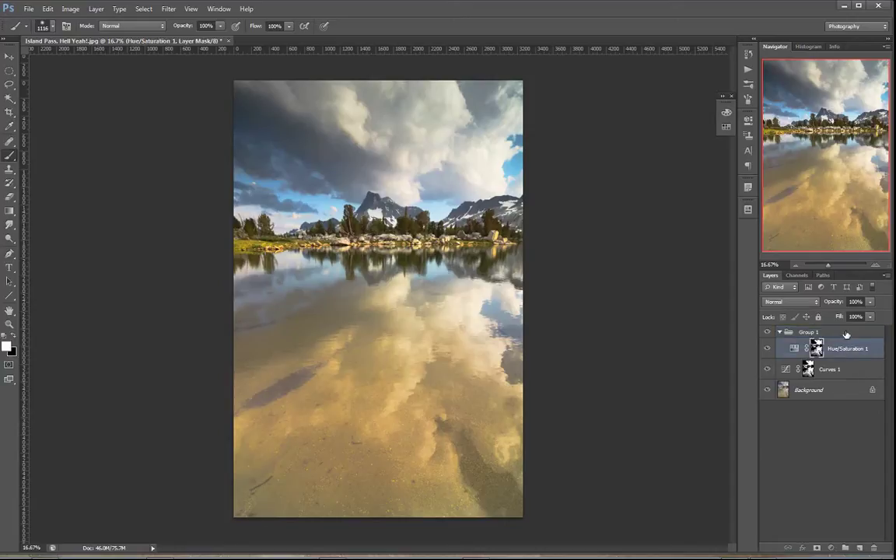
pyautogui.click(825, 332)
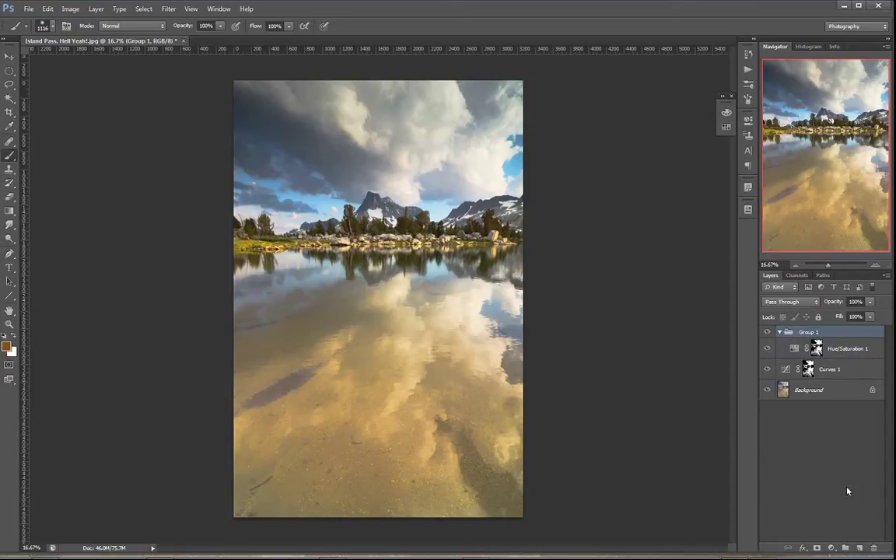
# - Add a layer mask to Group 1 that masks out the foreground, and preview it
pyautogui.click(817, 548)
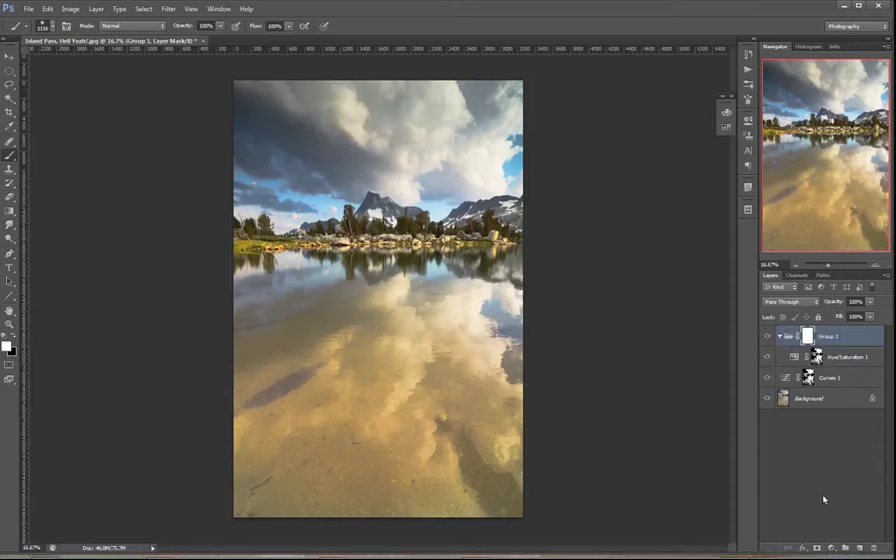
pyautogui.press('x')
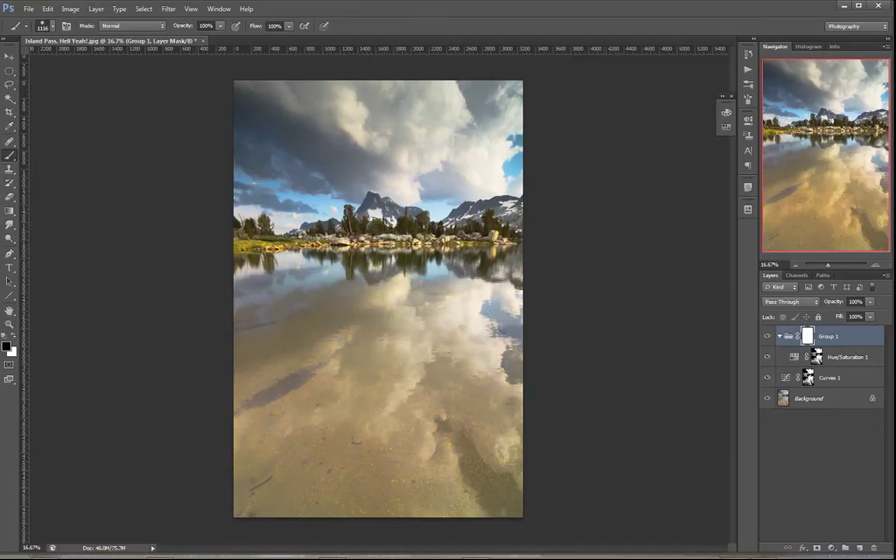
pyautogui.hotkey('ctrl', 'i')
pyautogui.keyDown('alt'); pyautogui.click(808, 336); pyautogui.keyUp('alt')
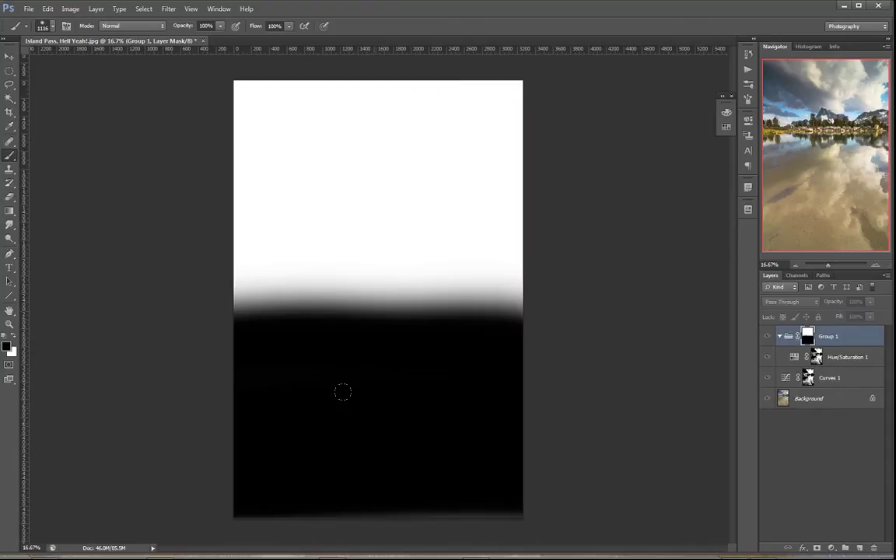
pyautogui.keyDown('alt'); pyautogui.click(807, 339); pyautogui.keyUp('alt')
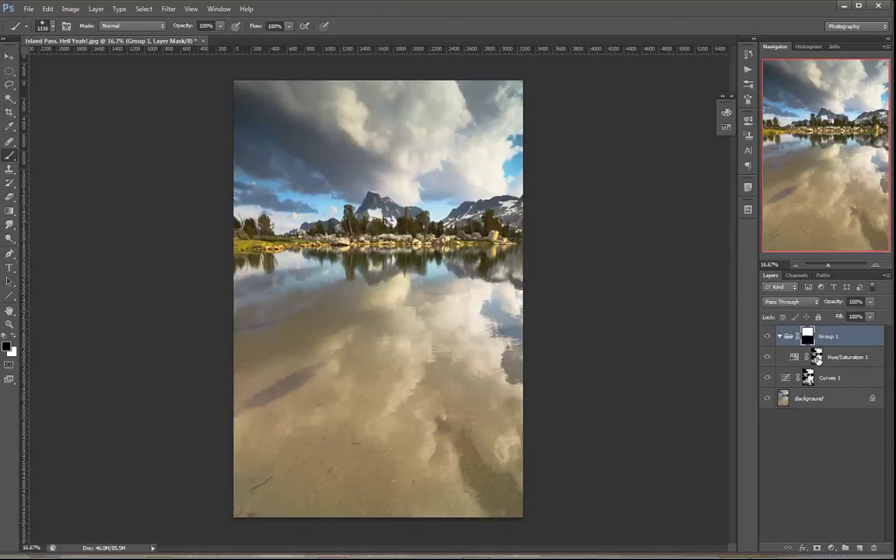
# - Fill Group 1's mask with white at 55% opacity to lighten it over the foreground
pyautogui.keyDown('alt'); pyautogui.click(817, 357); pyautogui.keyUp('alt')
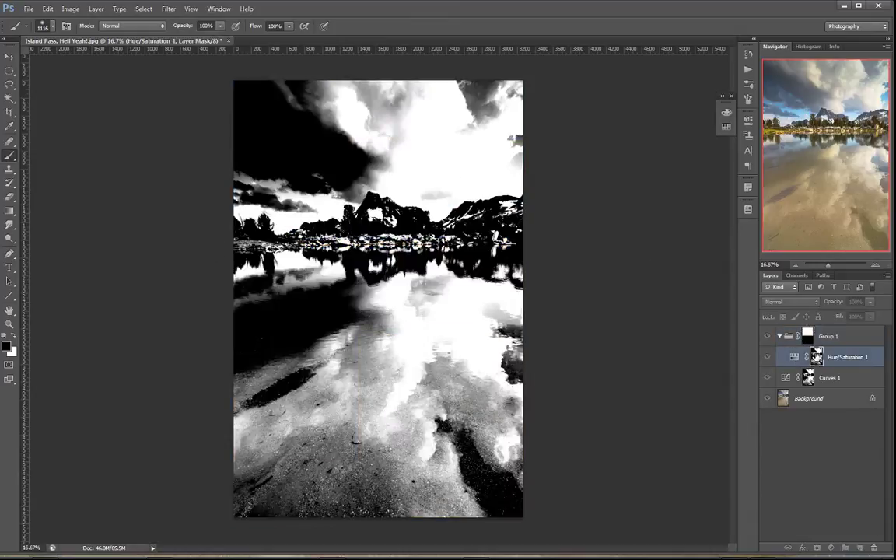
pyautogui.keyDown('alt'); pyautogui.click(816, 357); pyautogui.keyUp('alt')
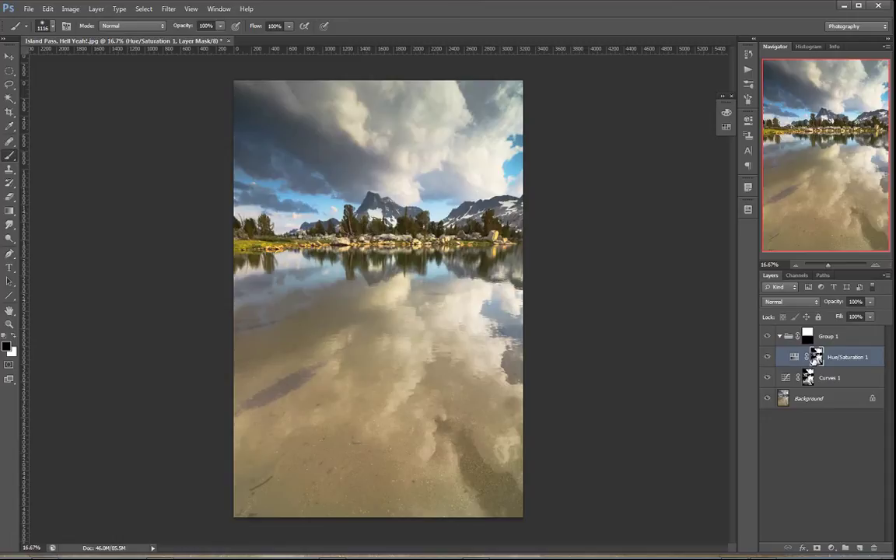
pyautogui.click(807, 337)
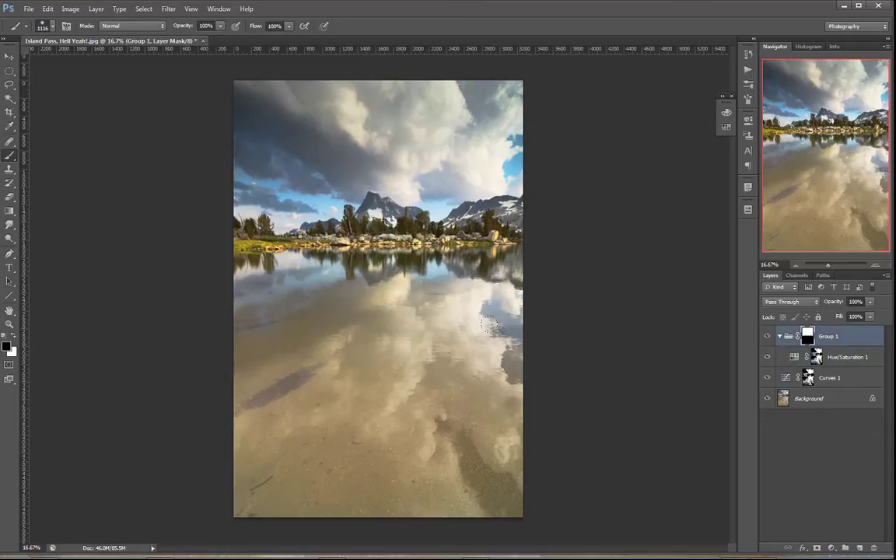
pyautogui.press('x')
pyautogui.press('5')
pyautogui.press('5')
pyautogui.hotkey('alt', 'BackSpace')
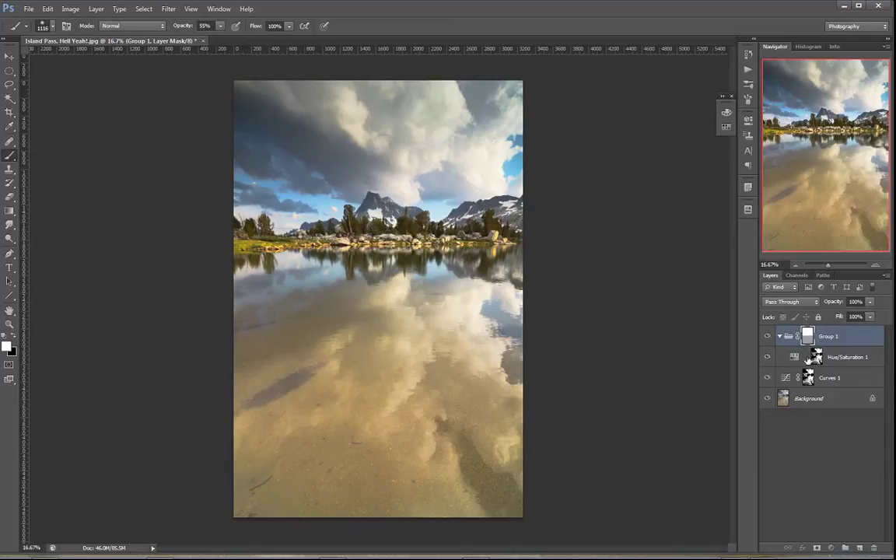
# - Paint across the foreground water in Group 1's mask, then darken its centre with black
pyautogui.hotkey('alt', '[')
pyautogui.hotkey('alt', '\\')
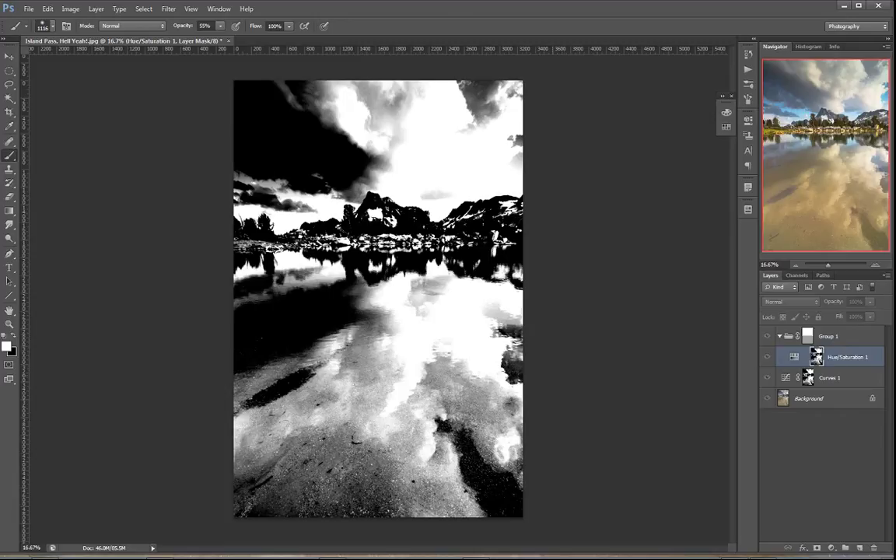
pyautogui.hotkey('alt', '\\')
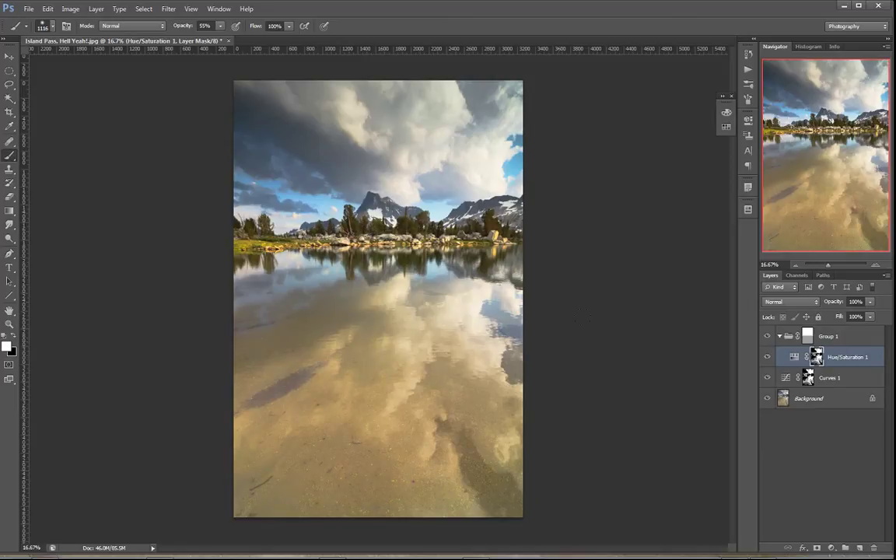
pyautogui.hotkey('alt', ']')
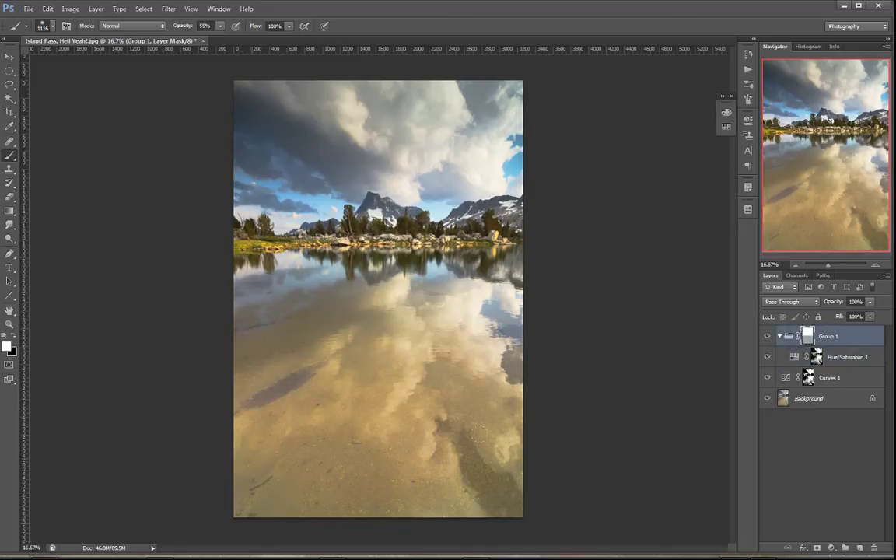
pyautogui.moveTo(237, 463)
pyautogui.mouseDown()
pyautogui.moveTo(520, 474)
pyautogui.moveTo(515, 372)
pyautogui.mouseUp()
pyautogui.press('x')
pyautogui.click(397, 368)
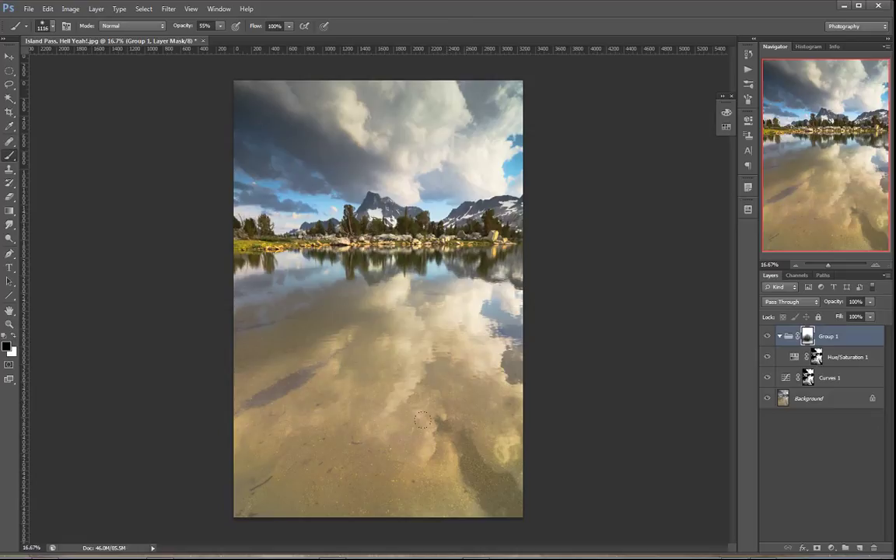